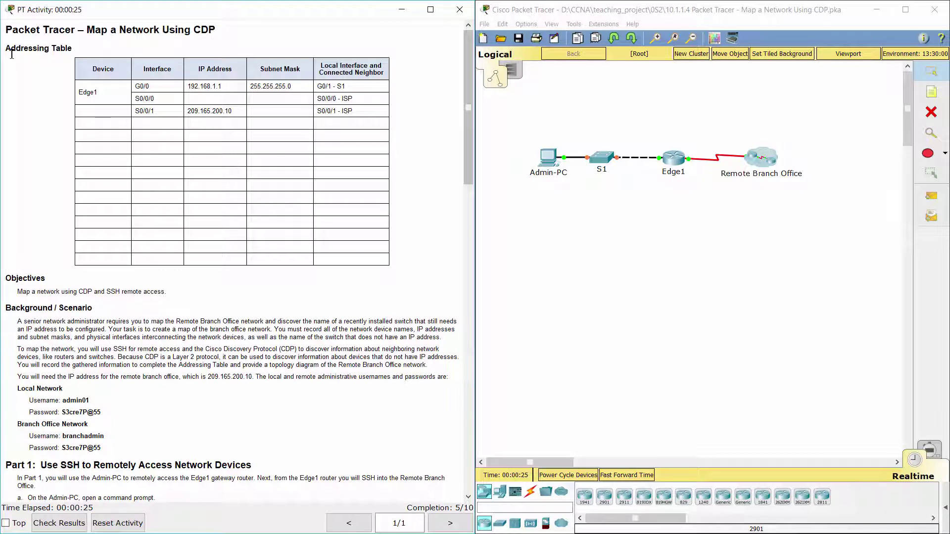
Step: Read the Addressing Table, Objectives and Background/Scenario sections of the lab instructions
drag(5, 48, 75, 47)
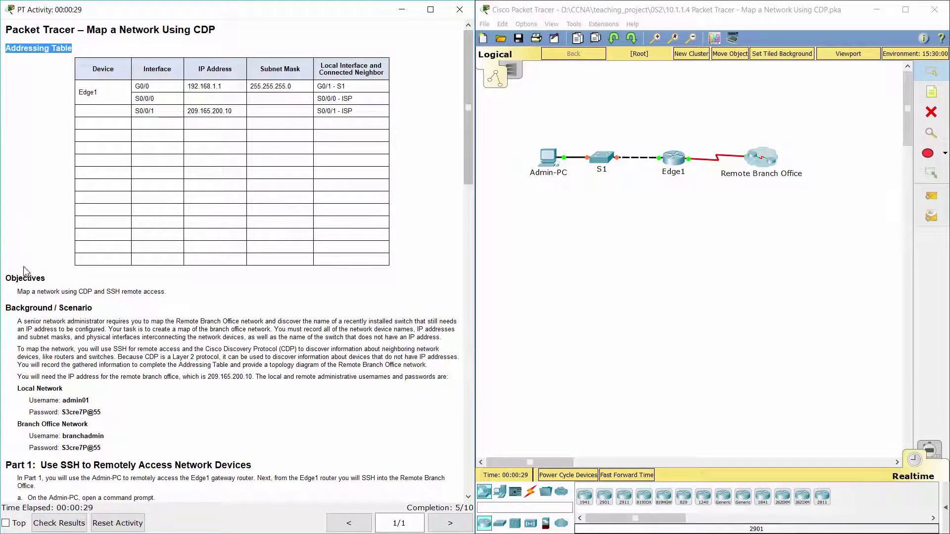
drag(6, 278, 174, 288)
click(196, 310)
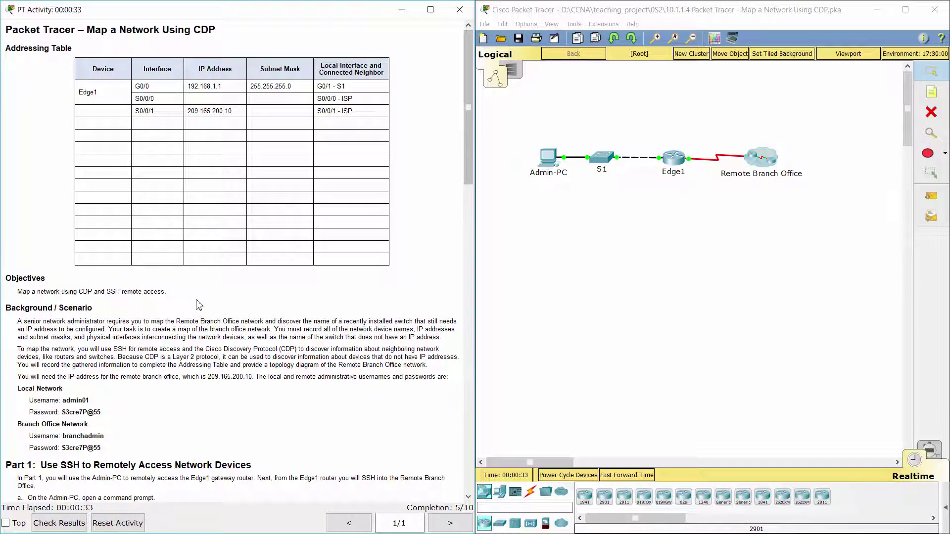
scroll(469, 193, down, 4)
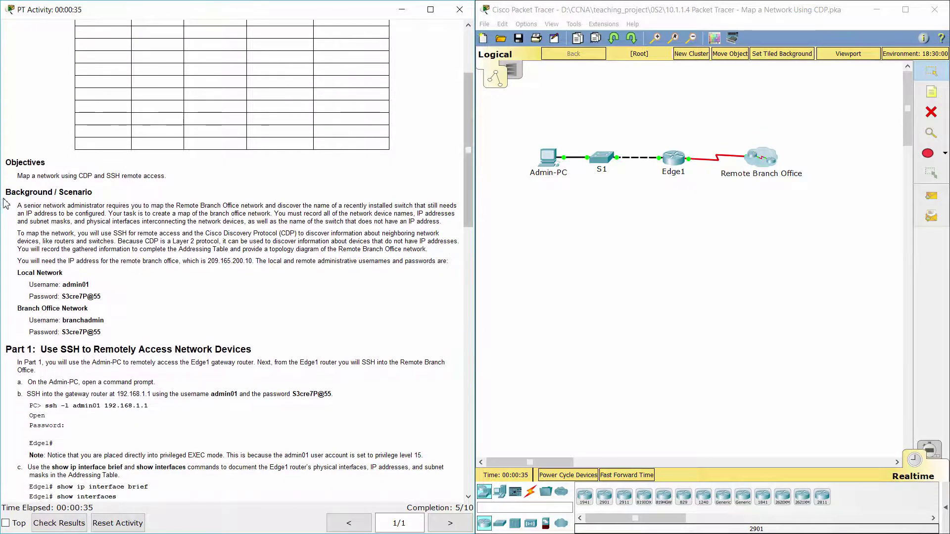
drag(5, 192, 104, 194)
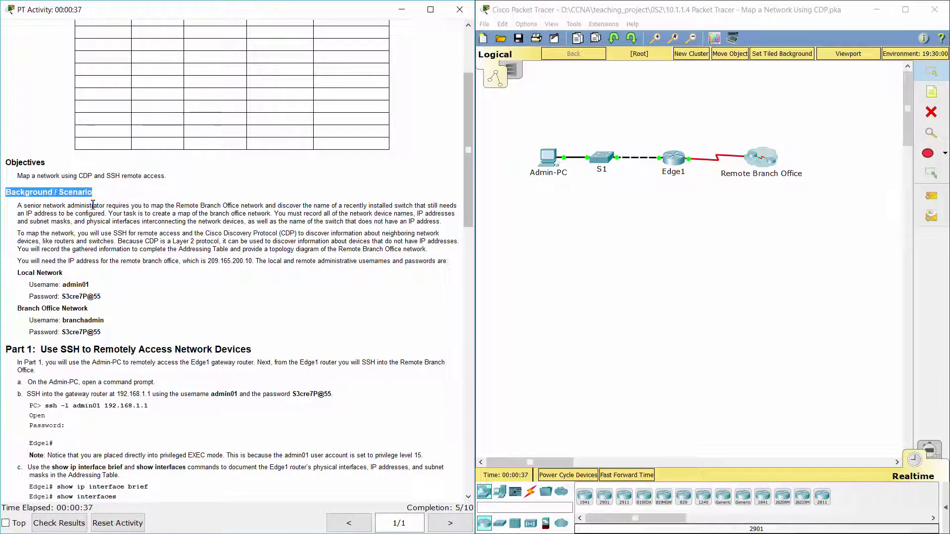
drag(17, 206, 440, 255)
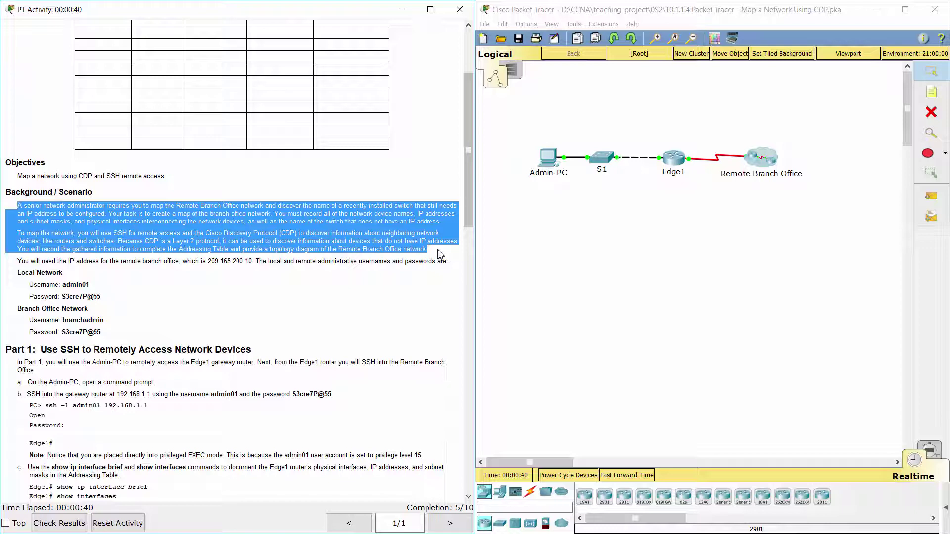
Step: Review the local and branch login credentials and Part 1 step a
scroll(258, 265, down, 3)
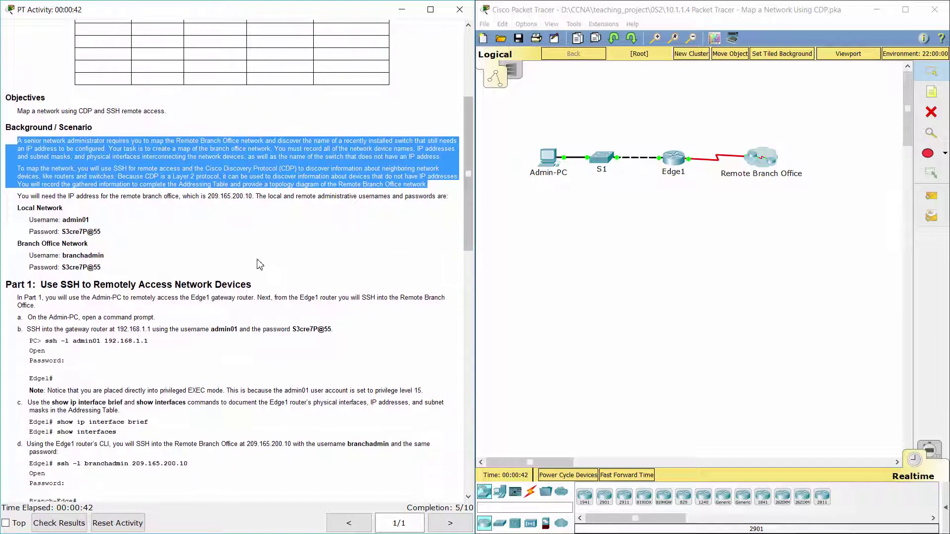
click(258, 265)
drag(18, 207, 112, 267)
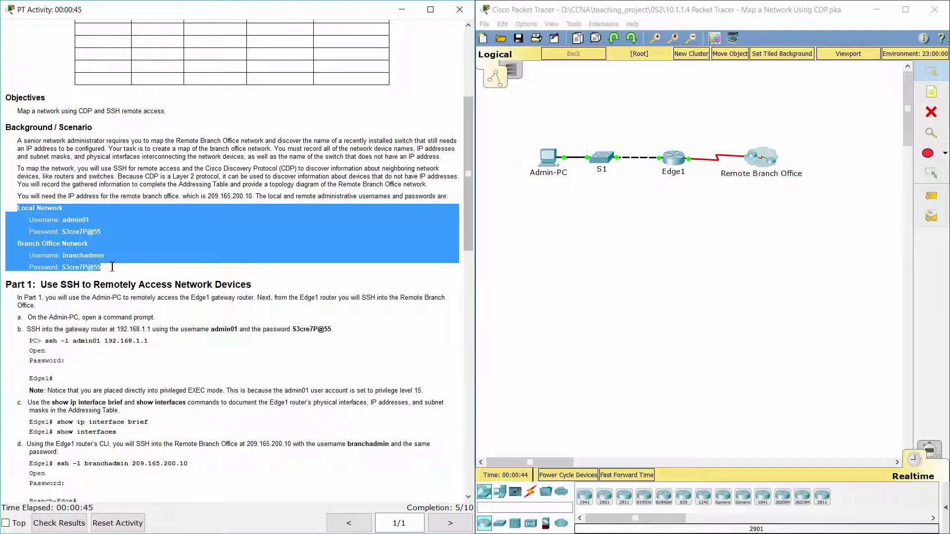
click(147, 275)
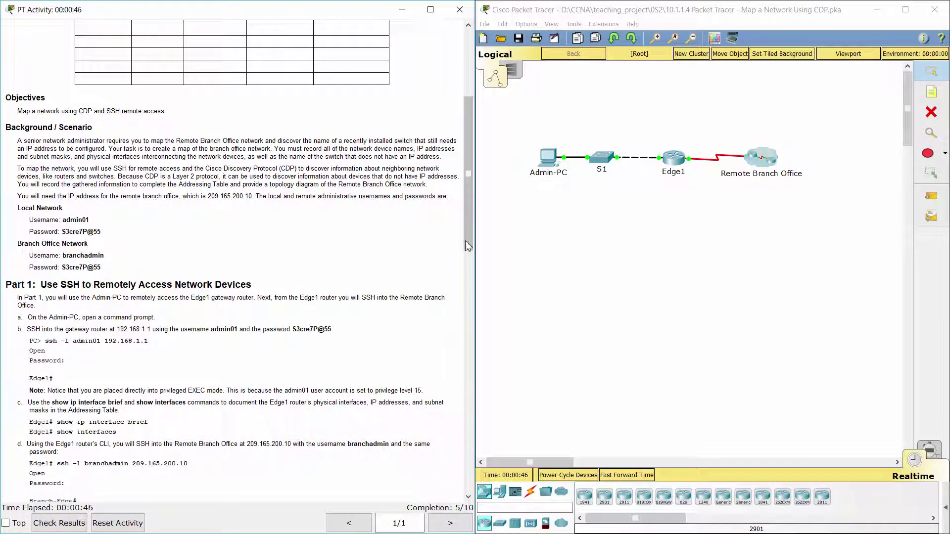
drag(467, 246, 470, 293)
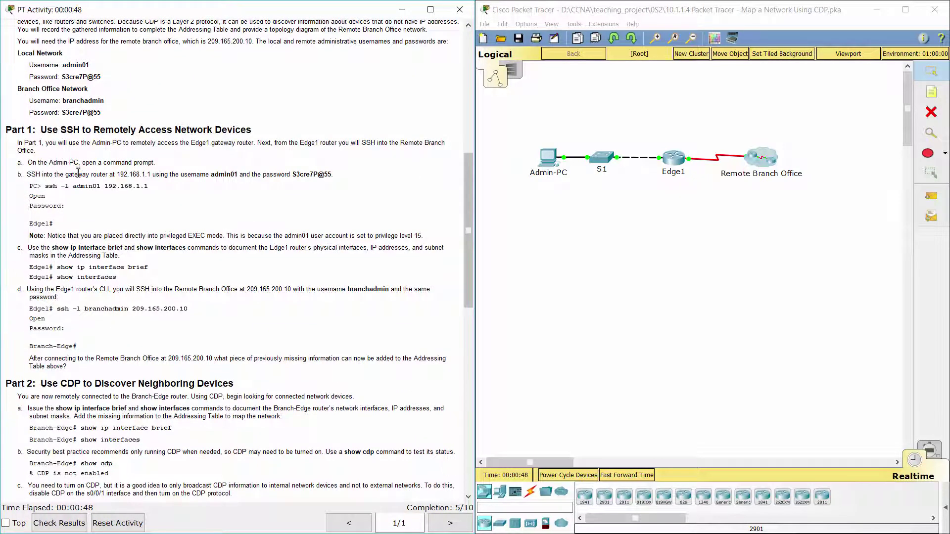
drag(5, 130, 271, 134)
click(273, 161)
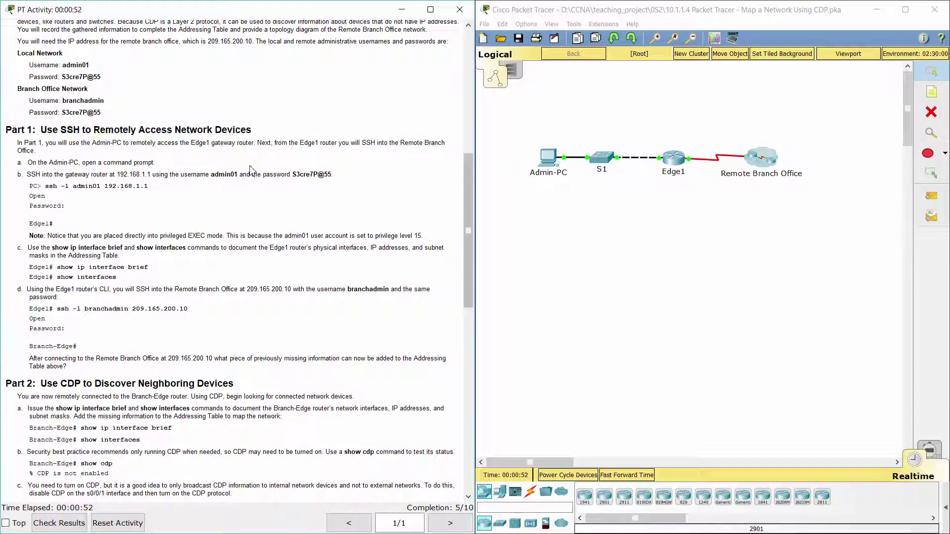
triple_click(32, 162)
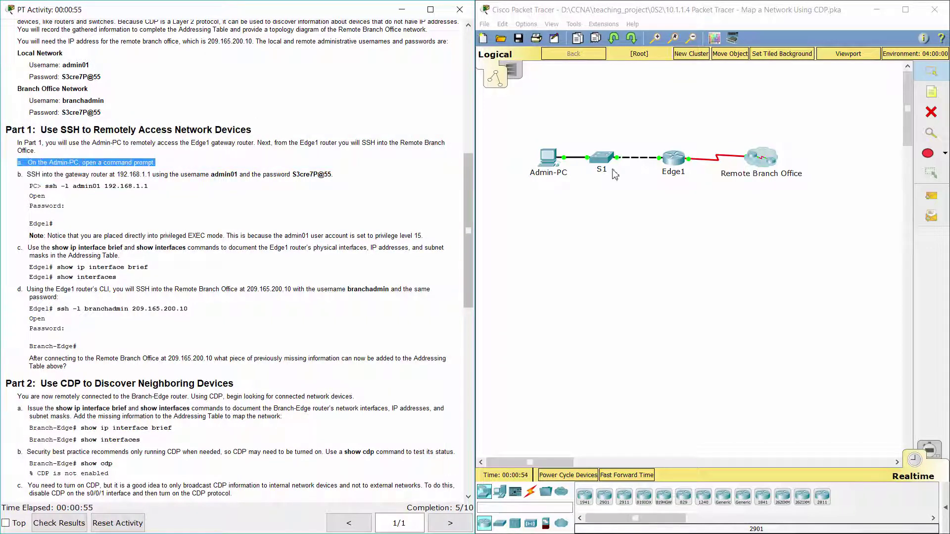
Step: Open the Command Prompt on Admin-PC's desktop
click(547, 157)
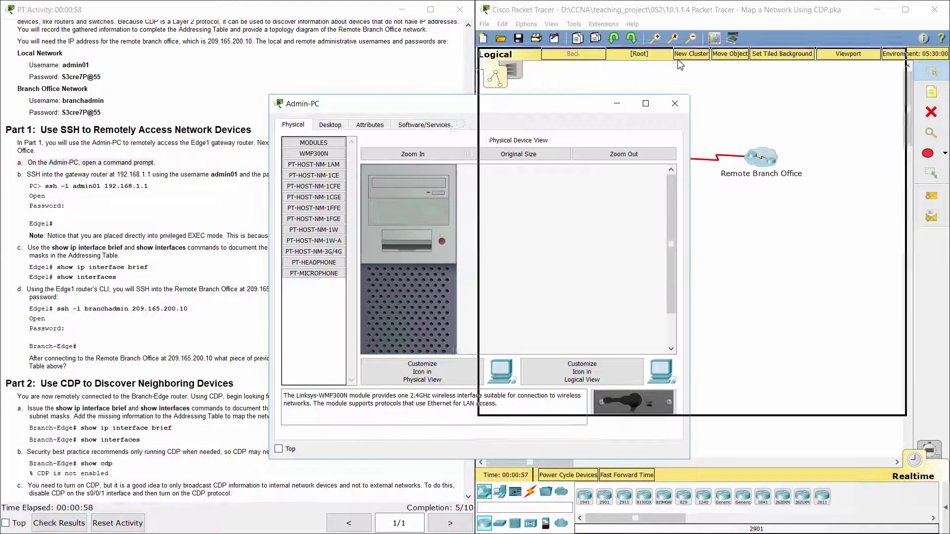
click(532, 76)
click(746, 107)
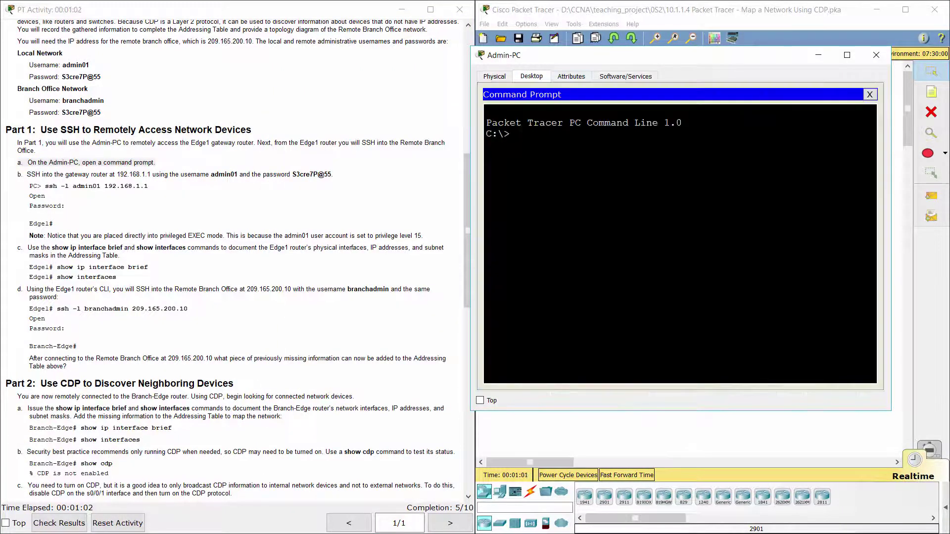
Step: SSH into Edge1 at 192.168.1.1 as admin01 with the local password
click(37, 174)
drag(19, 174, 150, 174)
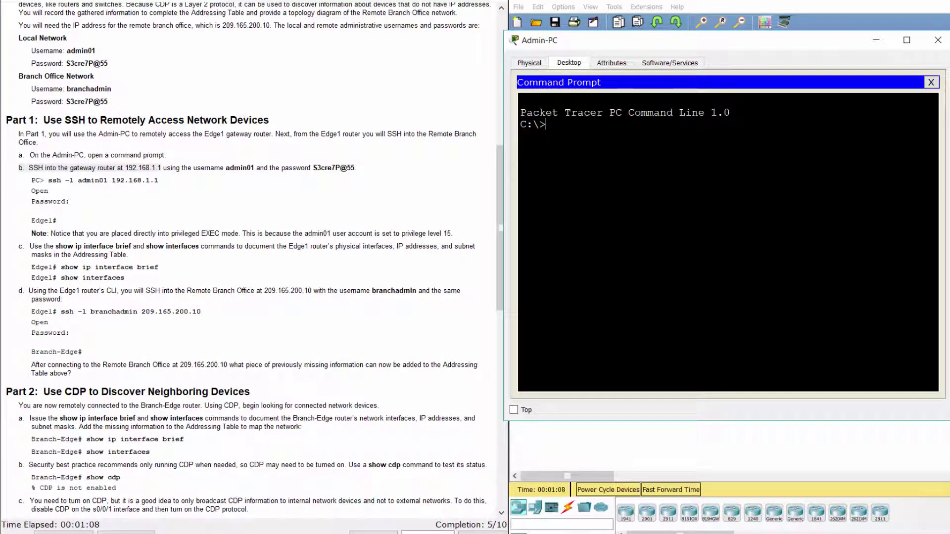
text(ssh)
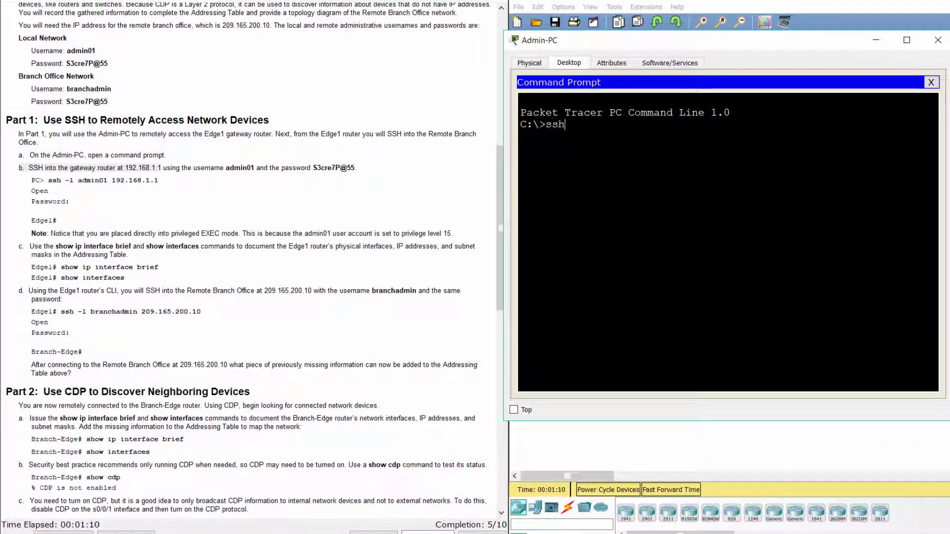
text( -l admin01)
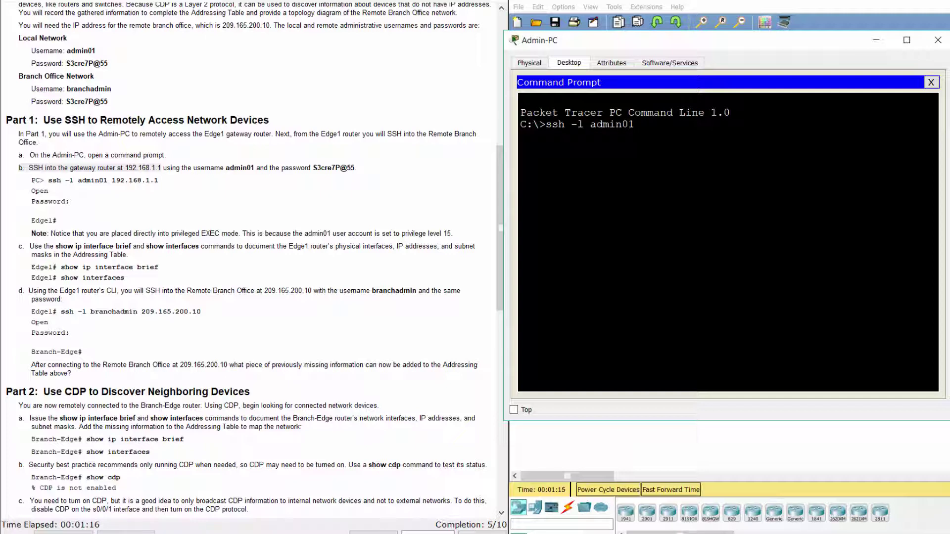
text( 192.168.1.1)
key(Return)
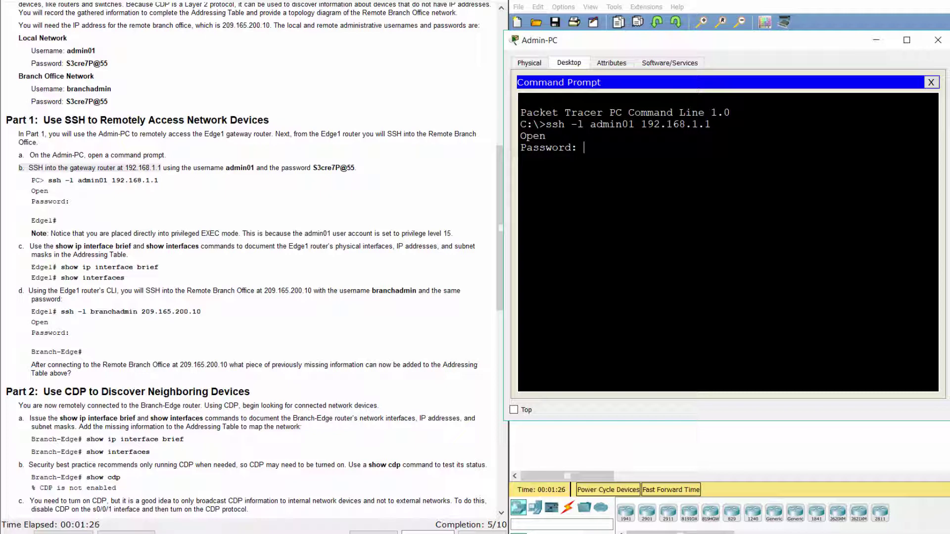
key(Return)
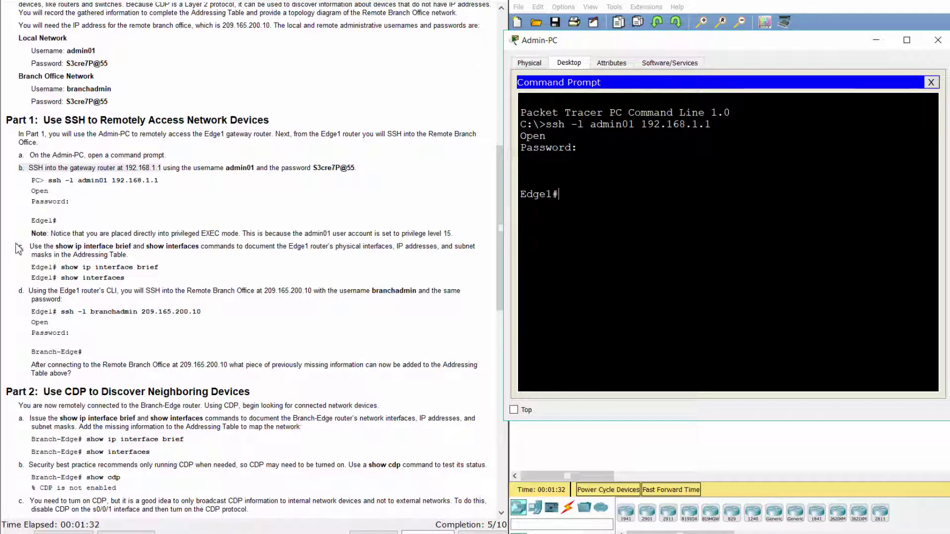
drag(19, 248, 187, 253)
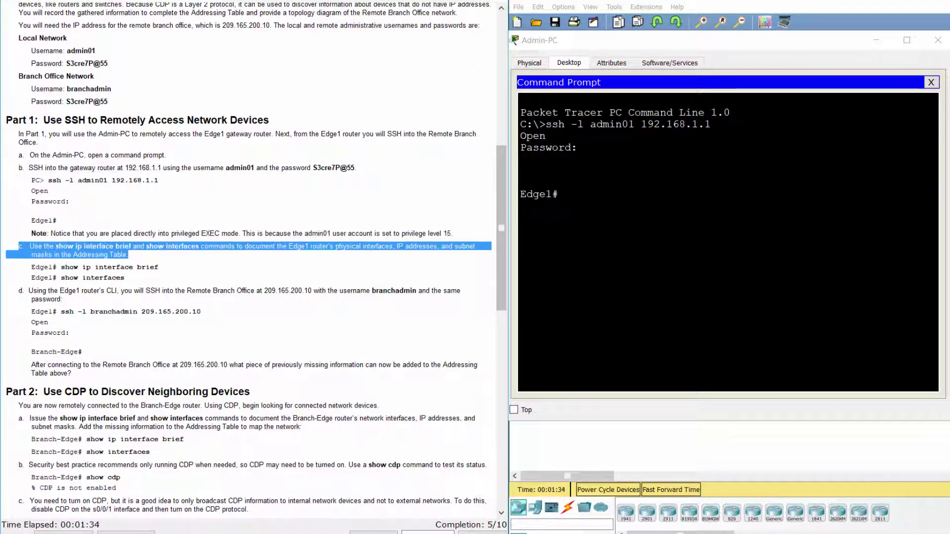
Step: Run show ip interface brief on Edge1, noting G0/0 192.168.1.1 and S0/0/0 209.165.200.5
click(558, 194)
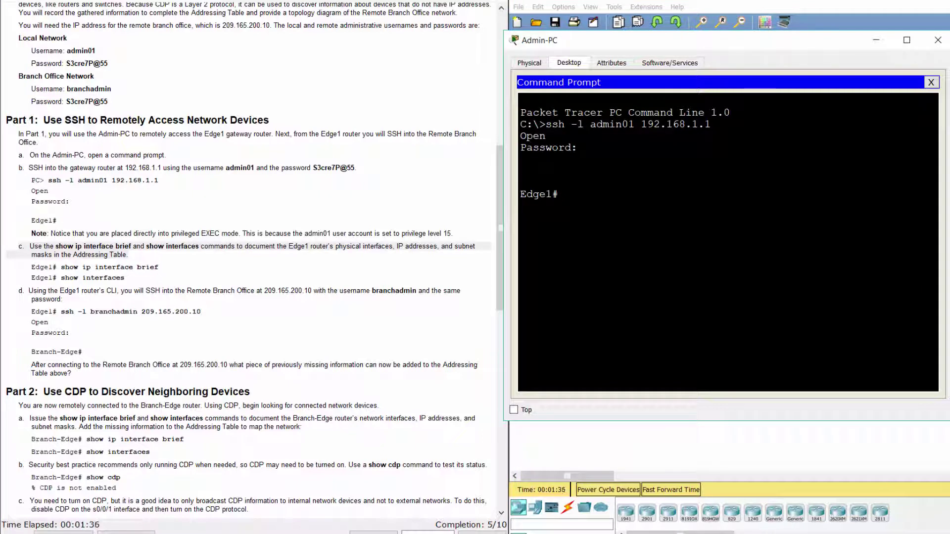
text(show ip interface)
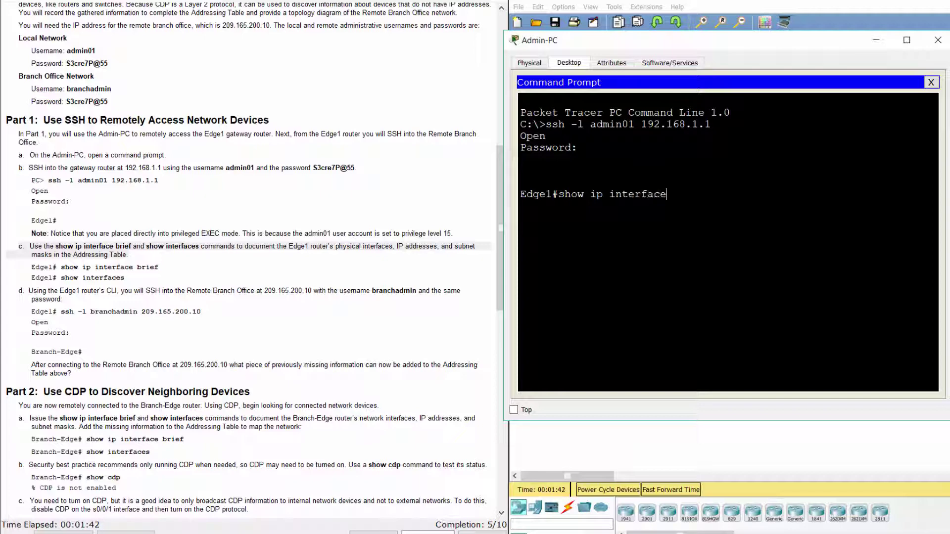
text( brief)
key(Return)
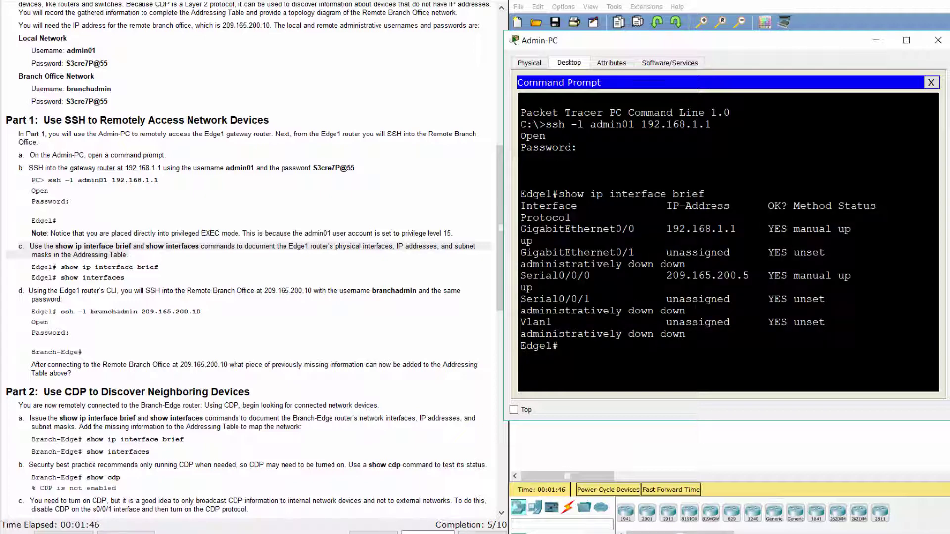
drag(522, 229, 698, 275)
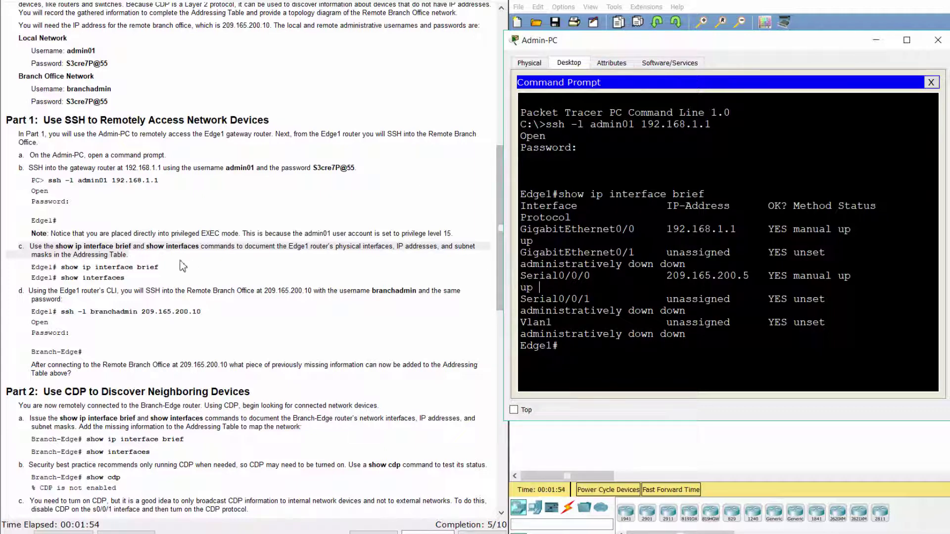
click(158, 275)
click(646, 419)
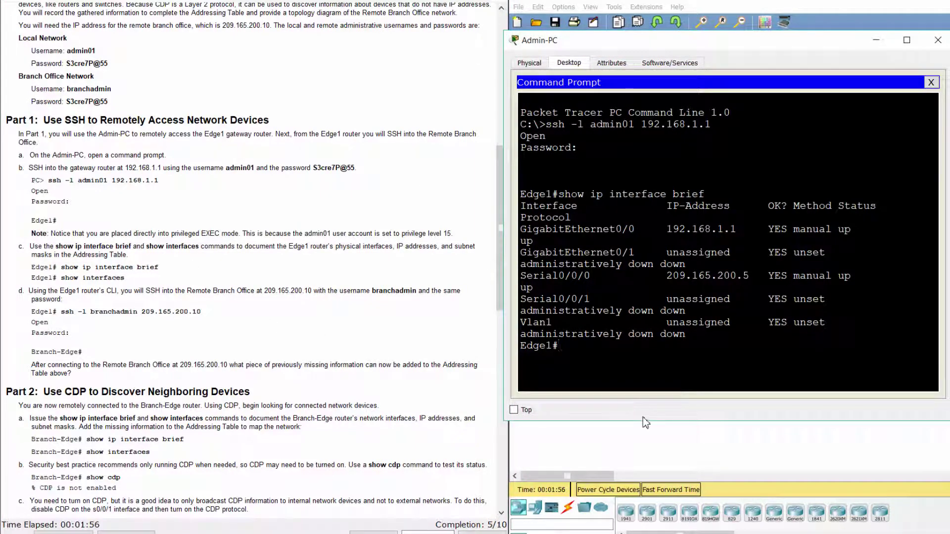
text(show interfaces)
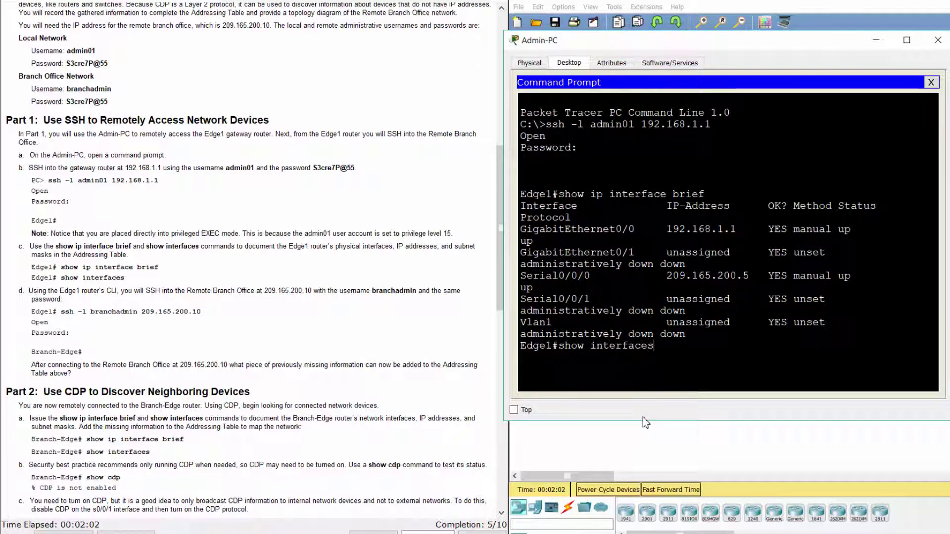
Step: Page through Edge1's show interfaces output, noting Serial0/0/0 at 209.165.200.5/30
key(Return)
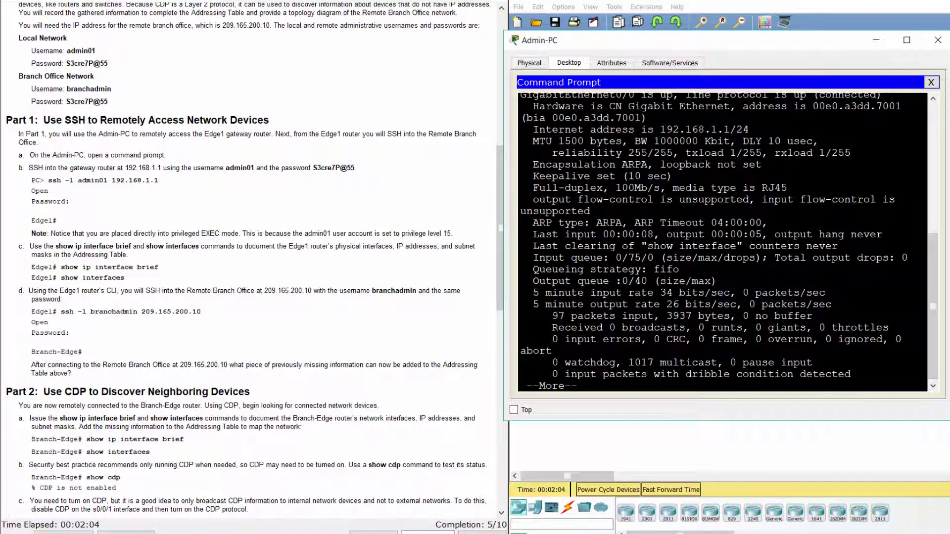
scroll(699, 270, up, 6)
scroll(698, 270, down, 3)
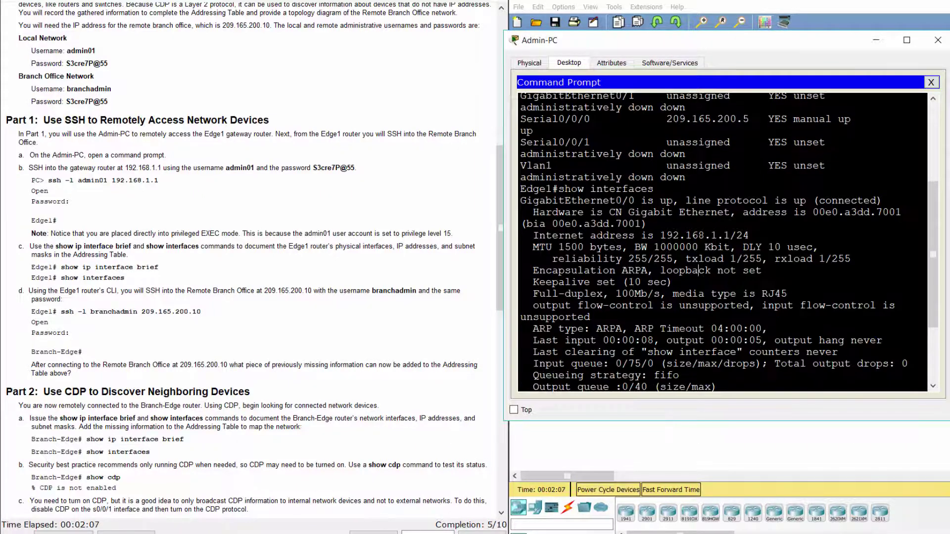
drag(520, 200, 812, 201)
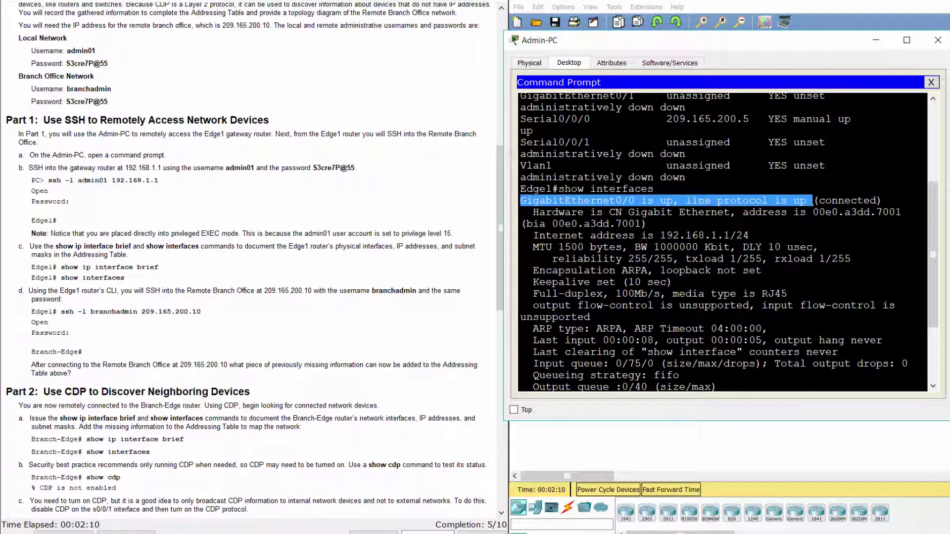
drag(662, 235, 750, 235)
scroll(734, 258, down, 10)
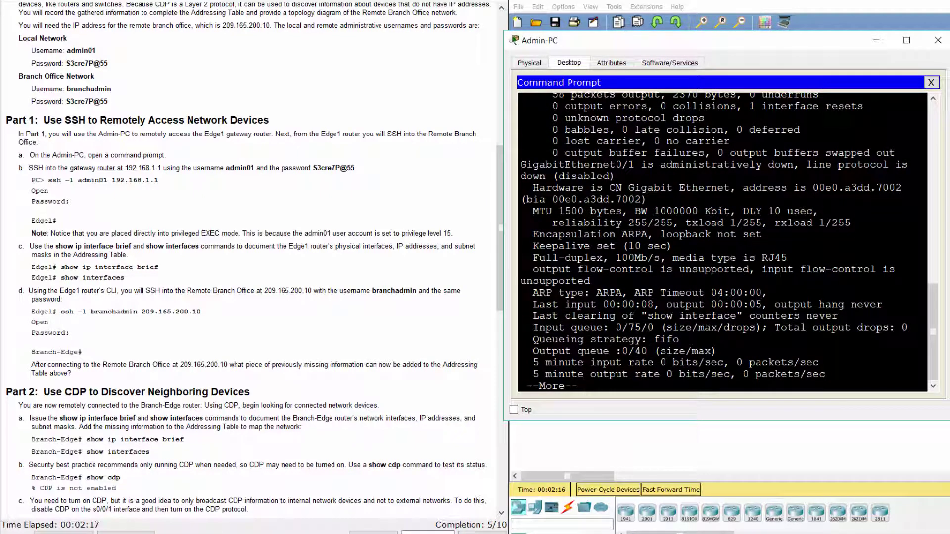
key(space)
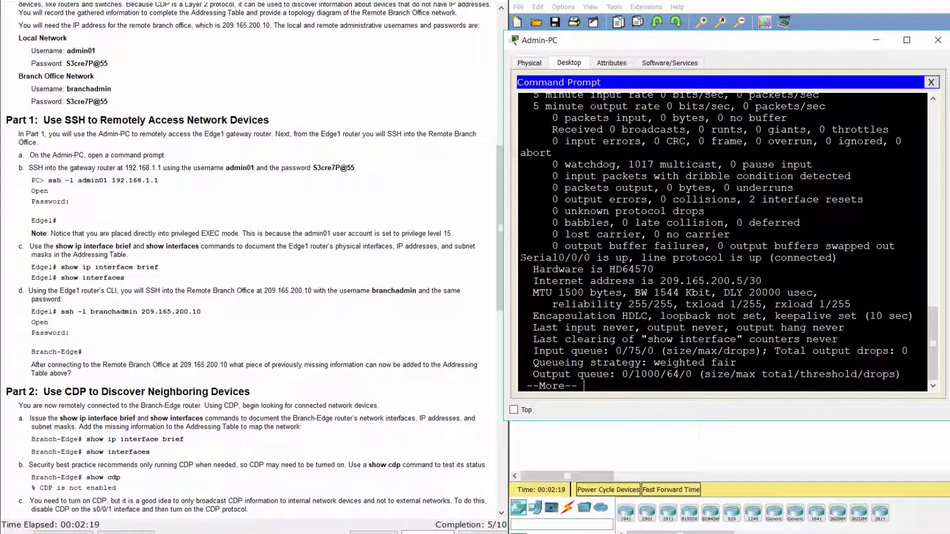
drag(523, 258, 773, 258)
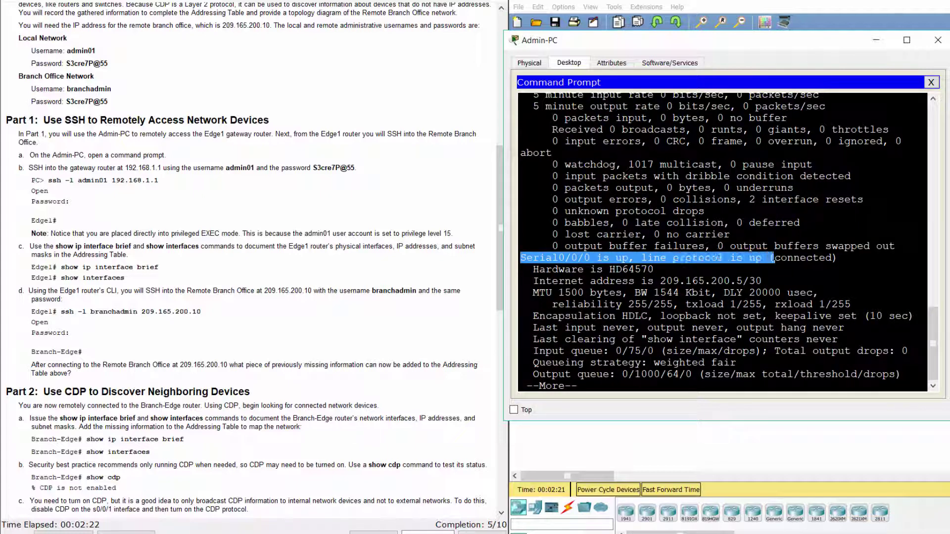
drag(661, 280, 762, 281)
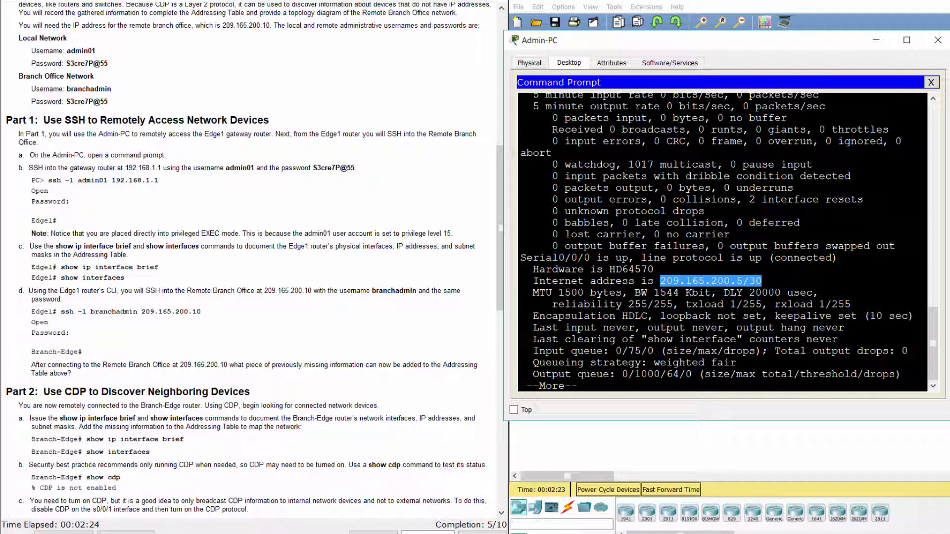
key(space)
key(space)
key(space)
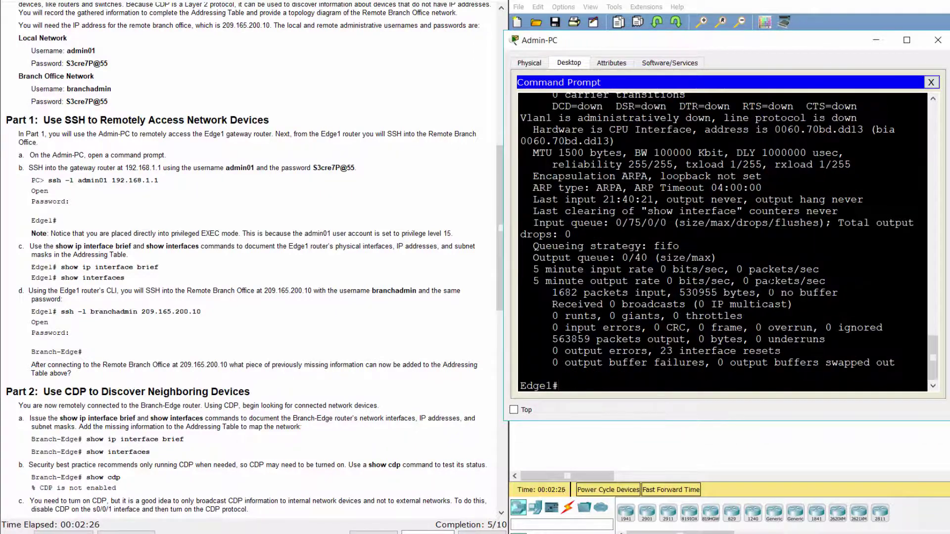
click(95, 290)
drag(20, 291, 126, 296)
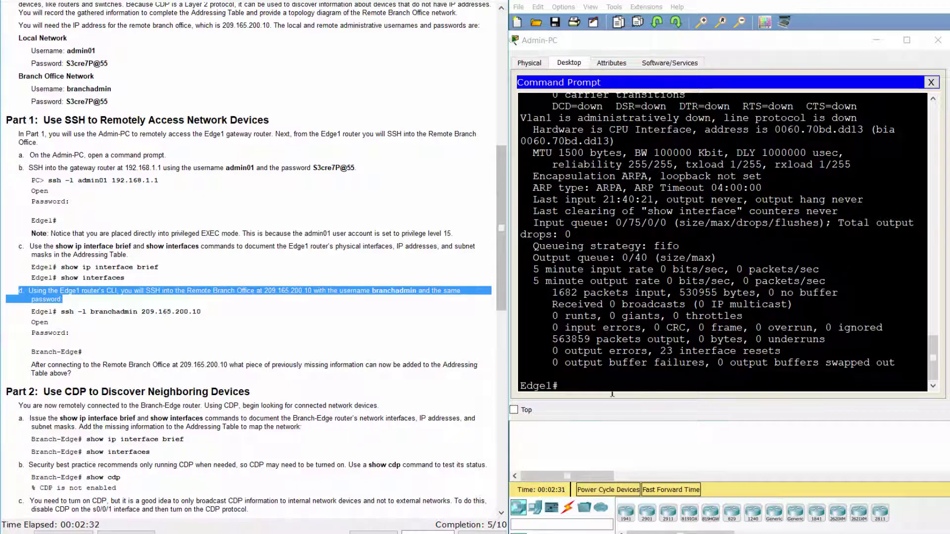
Step: Widen the Admin-PC window and SSH from Edge1 to 209.165.200.10 as branchadmin
click(573, 93)
drag(505, 247, 350, 248)
drag(756, 36, 819, 35)
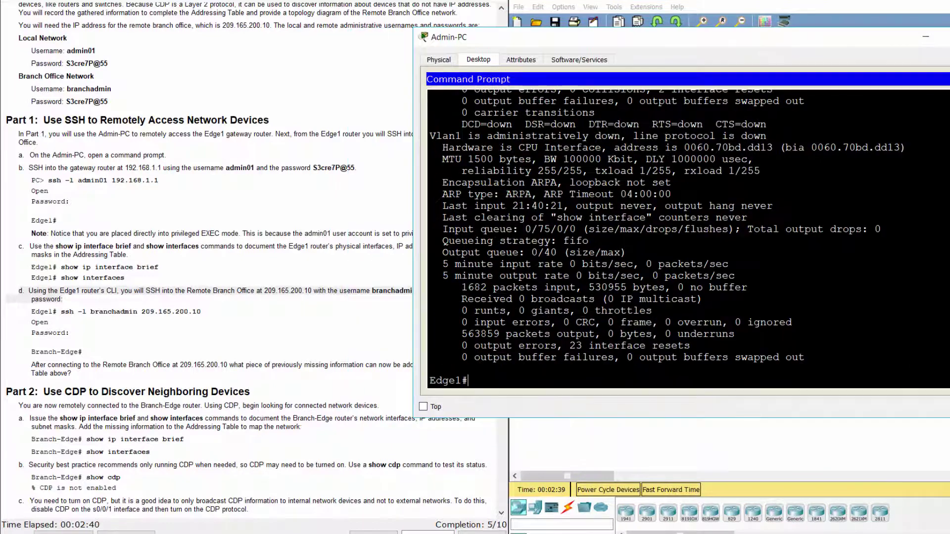
text(ssh -l)
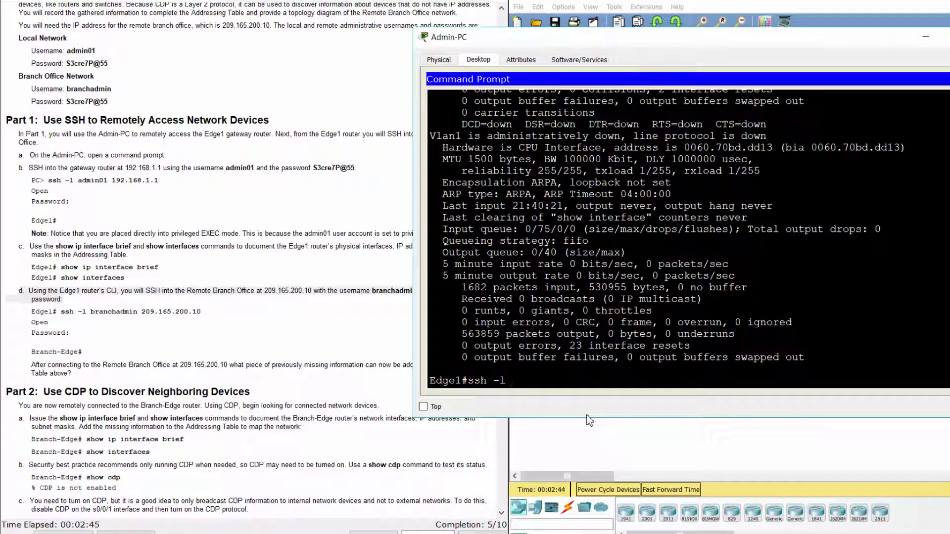
text( branchadmin)
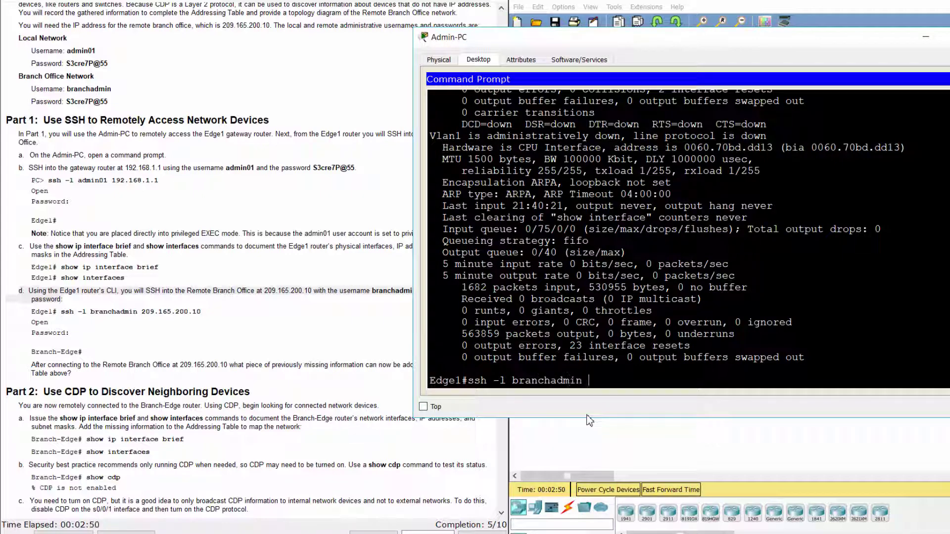
text( 209.165.200.10)
key(Return)
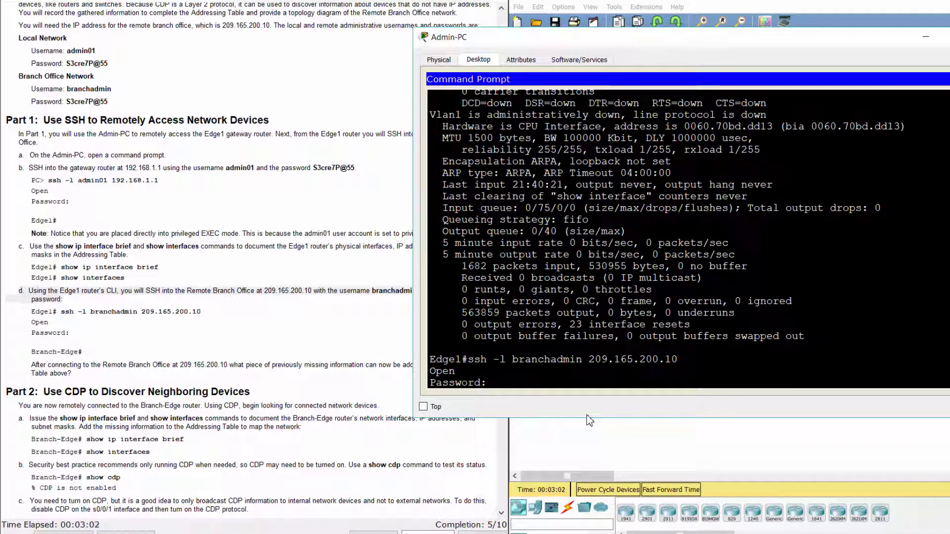
key(Return)
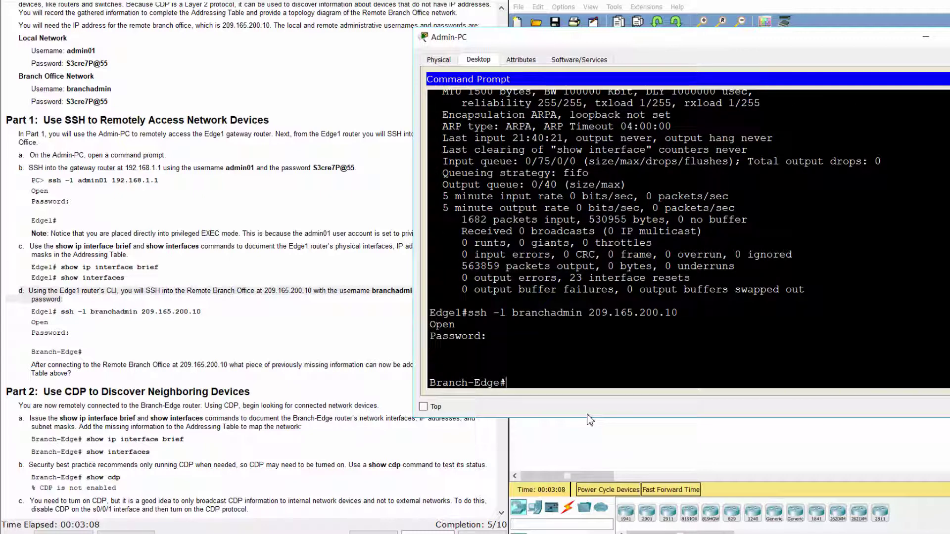
drag(506, 383, 430, 386)
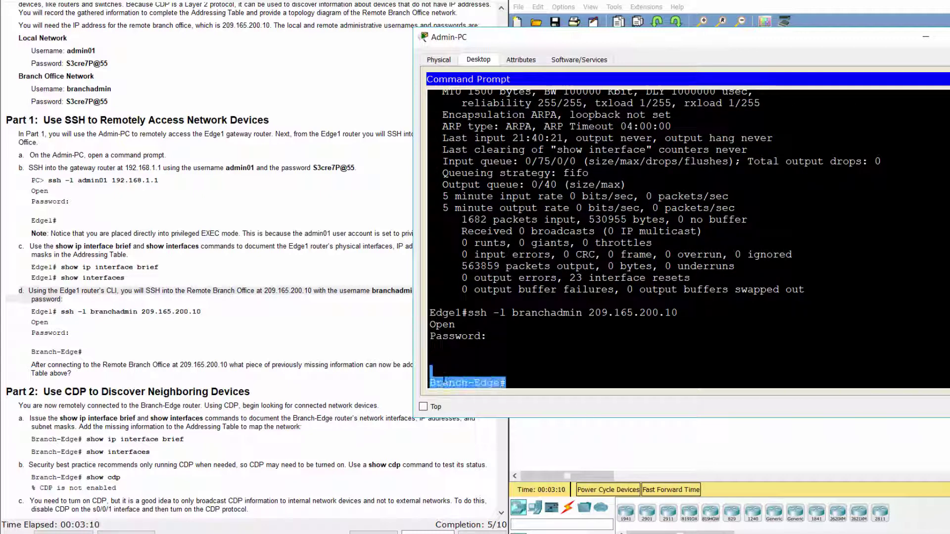
click(304, 363)
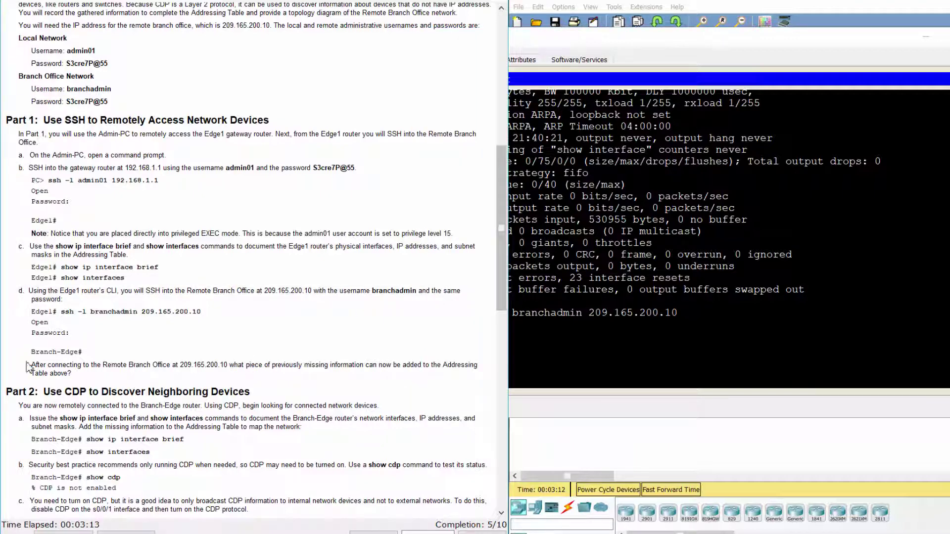
Step: Scroll the instructions down to the Part 2 heading on CDP neighbor discovery
drag(31, 366, 105, 381)
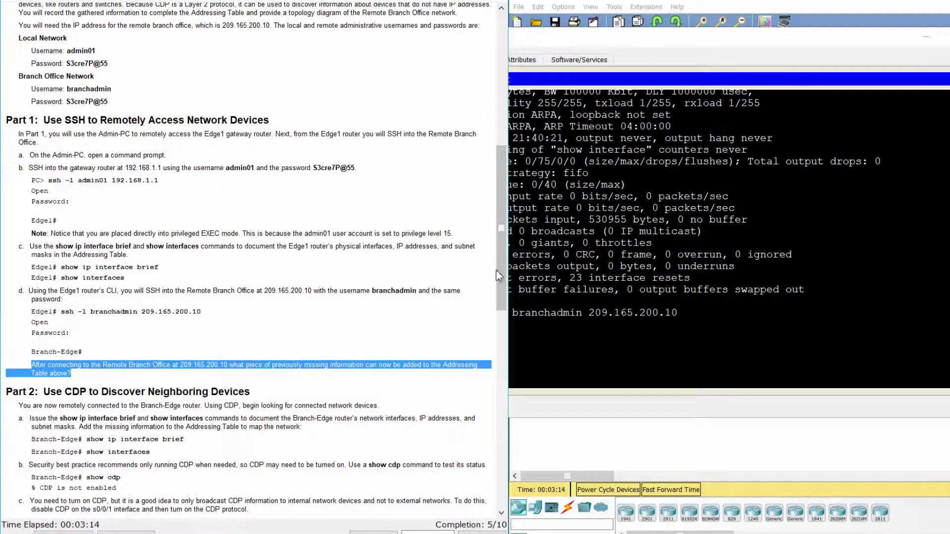
drag(500, 274, 503, 360)
scroll(519, 368, down, 1)
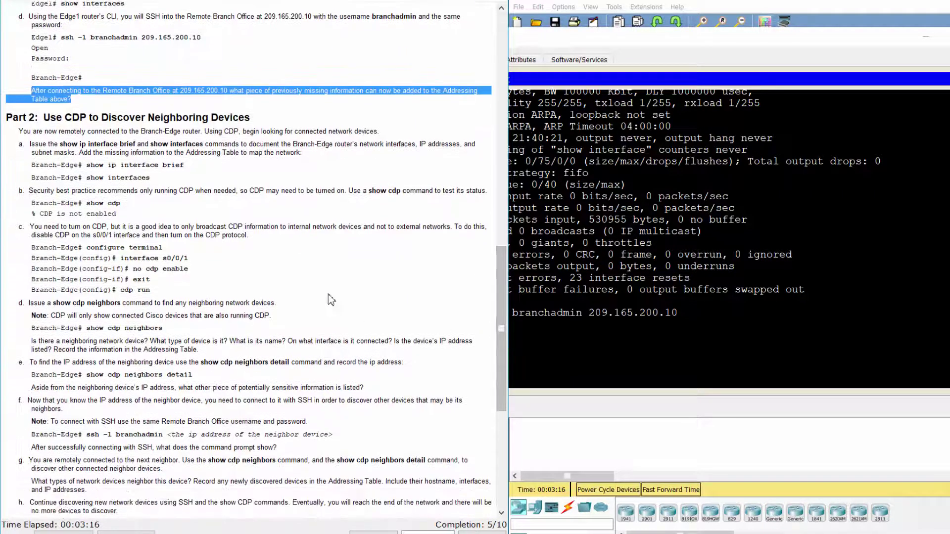
click(7, 119)
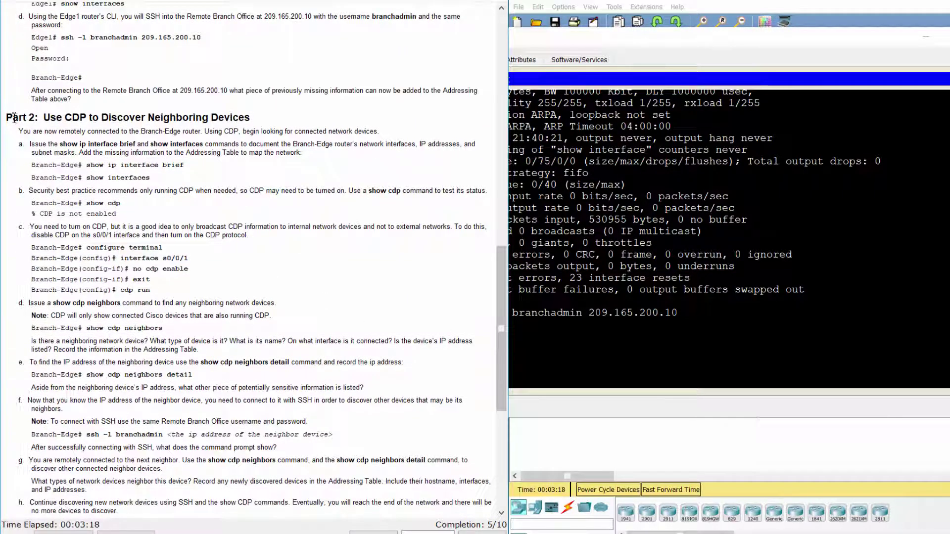
drag(6, 118, 257, 118)
click(286, 131)
Step: Run show ip interface brief on Branch-Edge, noting G0/0 192.168.3.249 and S0/0/1 209.165.200.10
click(21, 144)
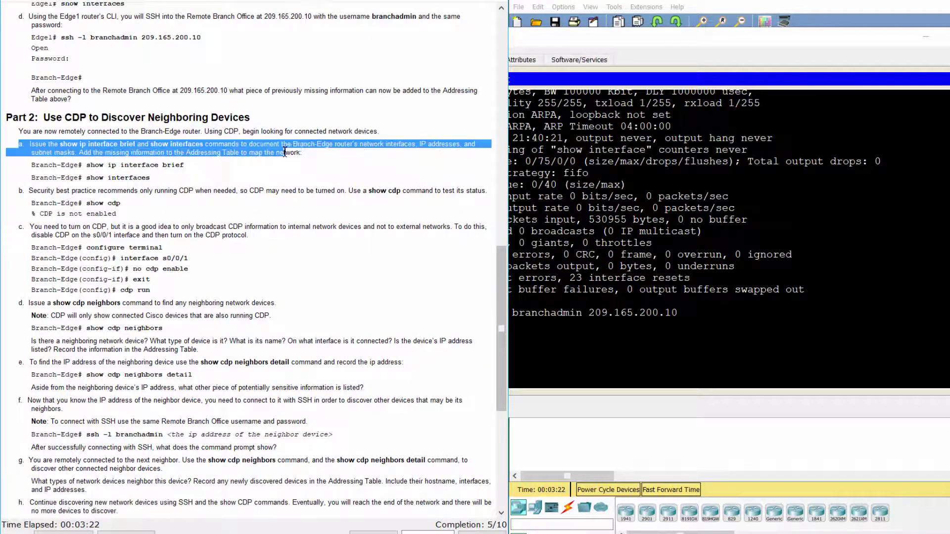
click(566, 395)
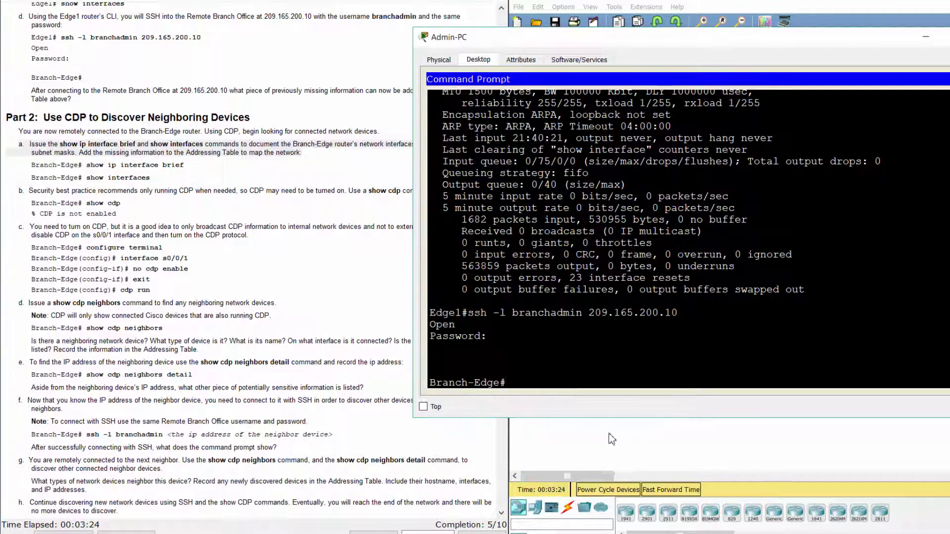
text(sho)
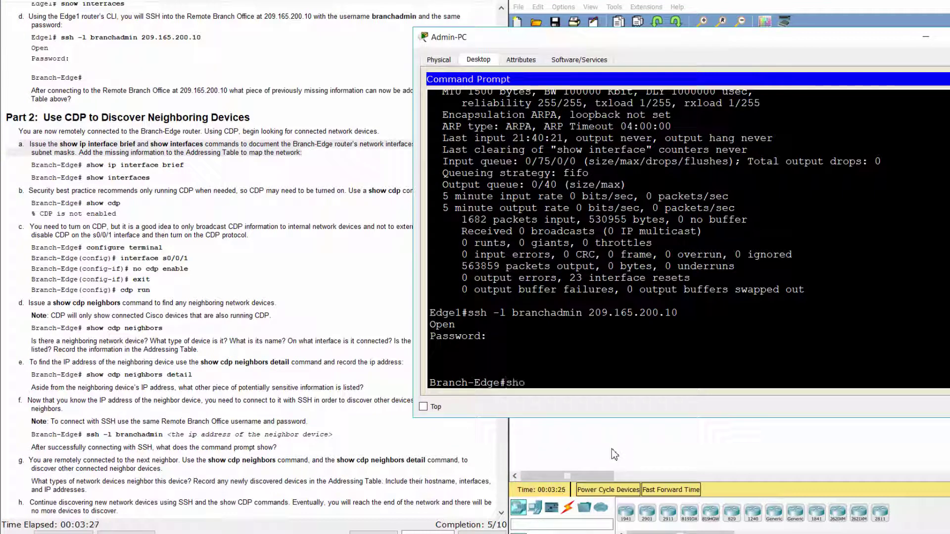
text(w ip)
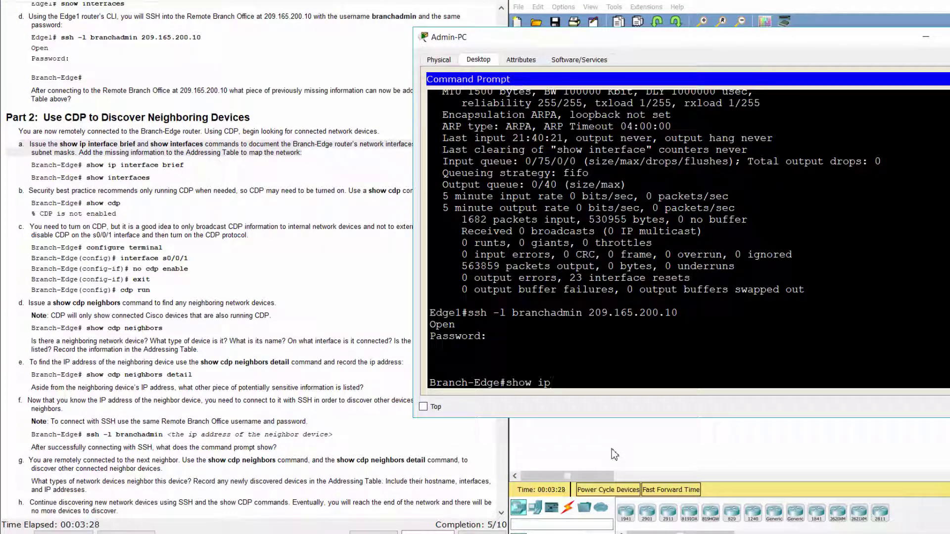
text( interface brief)
key(Return)
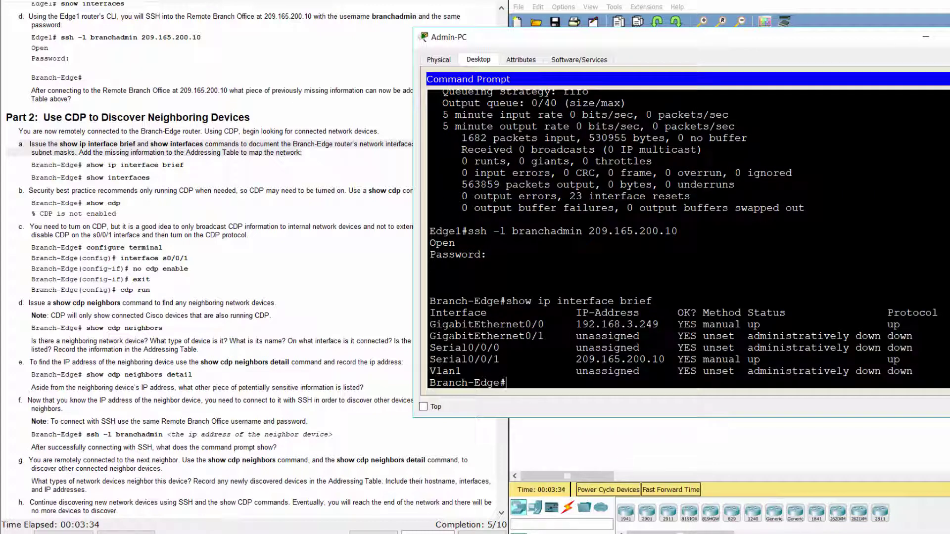
drag(430, 324, 658, 324)
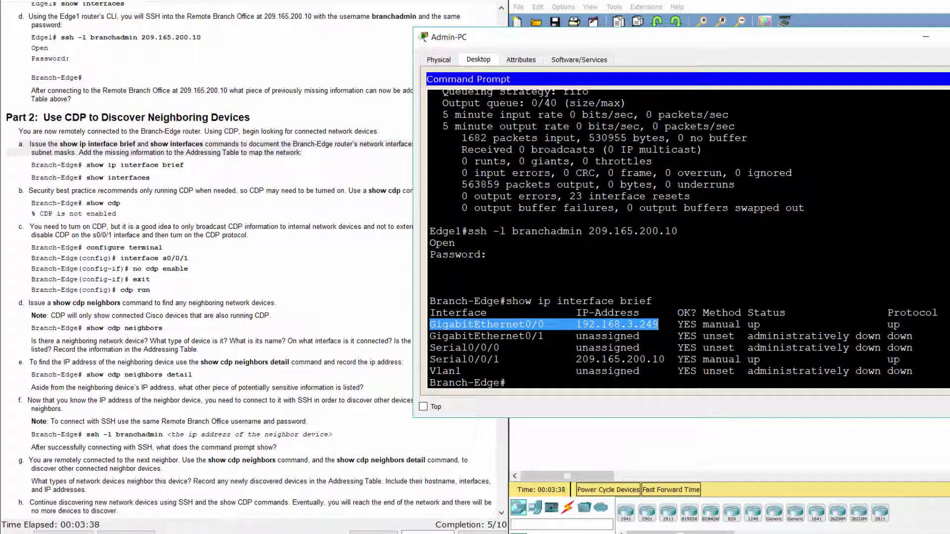
drag(429, 360, 664, 360)
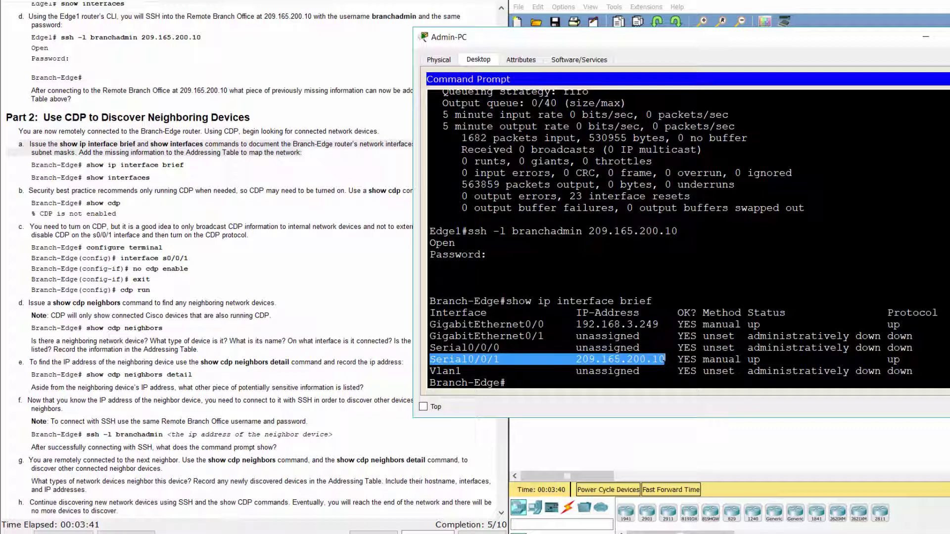
click(586, 388)
Step: Page through Branch-Edge's show interfaces output, confirming Serial0/0/1 up at 209.165.200.10/30
text(show)
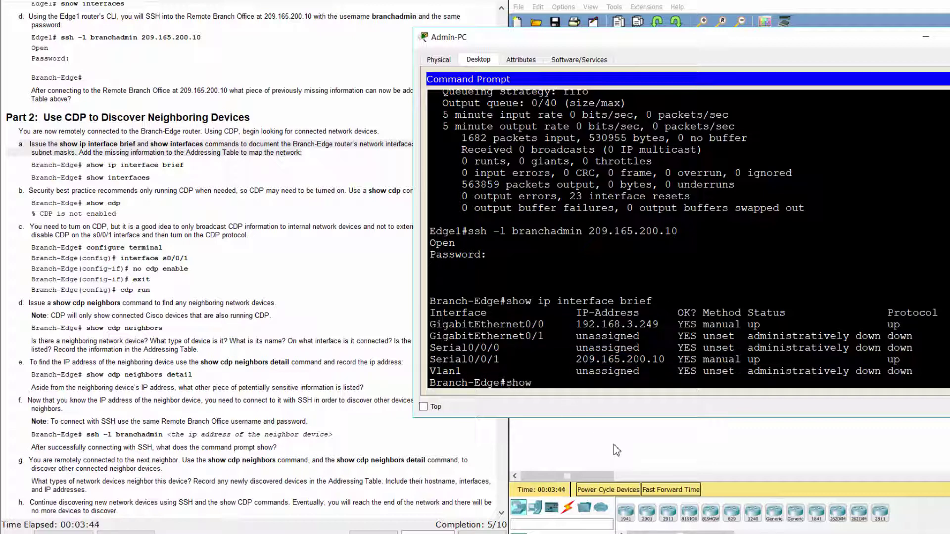
text( interfaces)
key(Return)
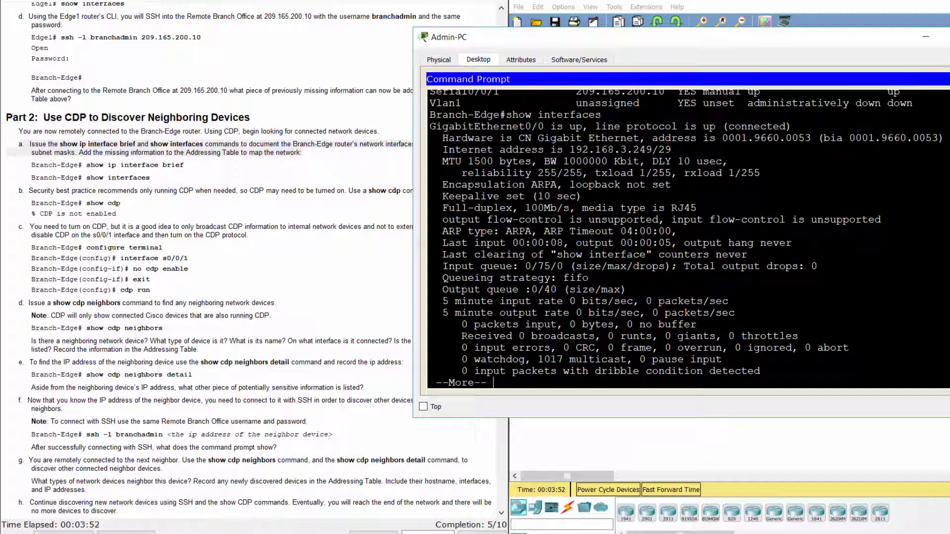
drag(430, 127, 672, 150)
key(space)
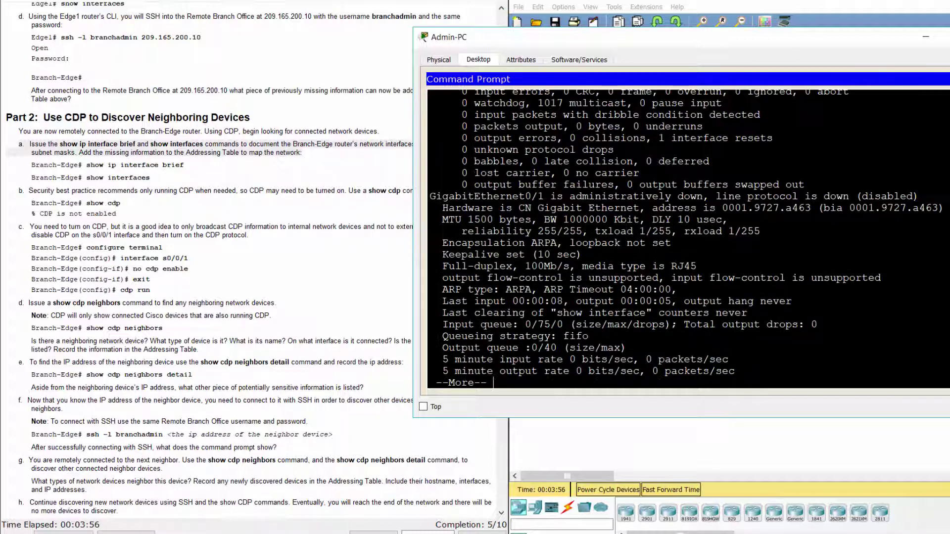
key(space)
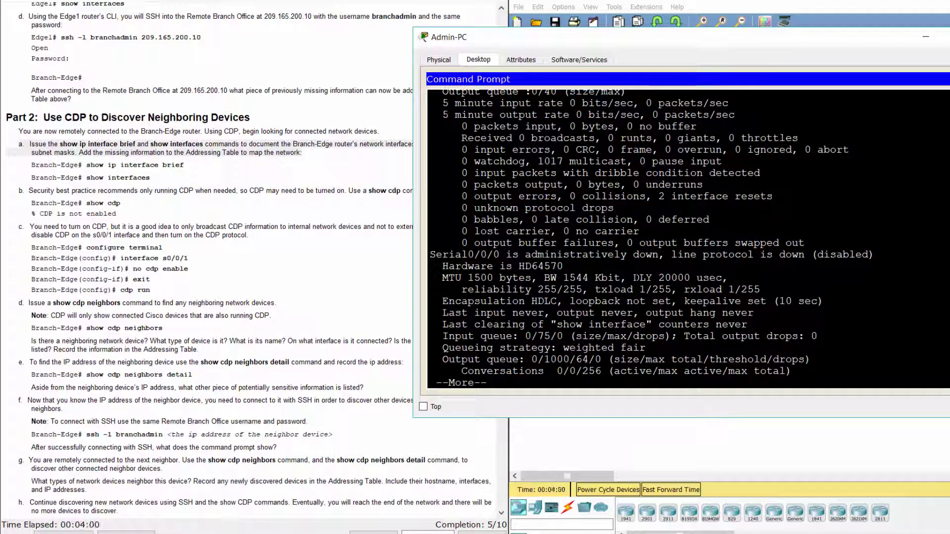
key(space)
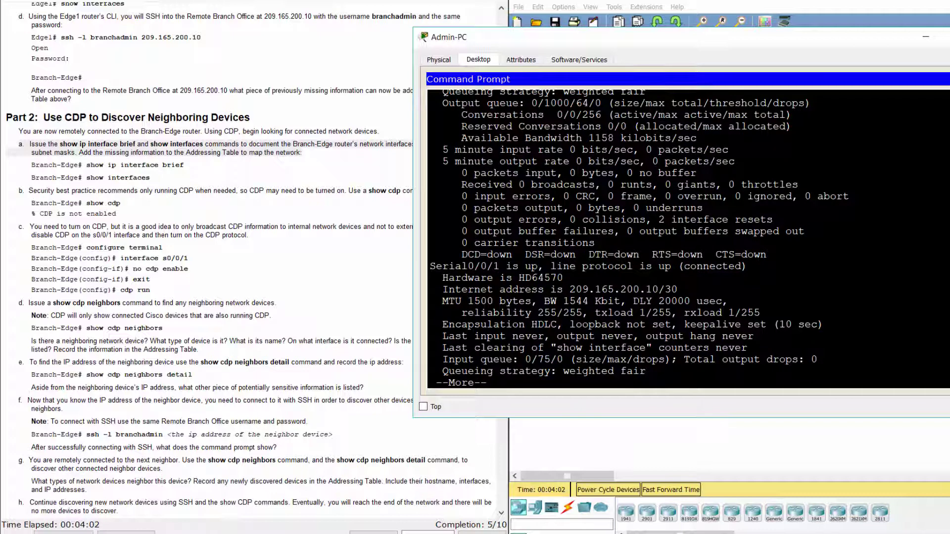
drag(431, 267, 498, 267)
drag(565, 278, 569, 290)
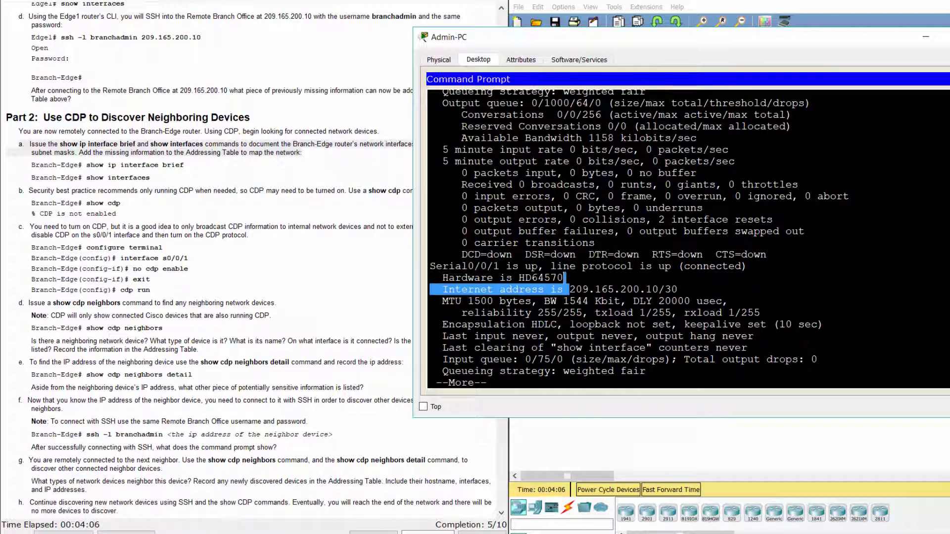
key(space)
key(space)
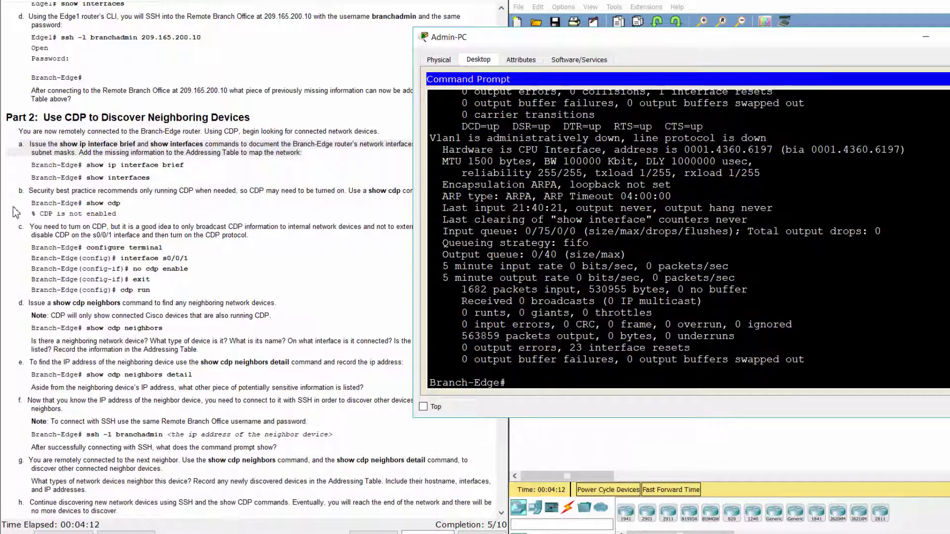
drag(18, 190, 124, 214)
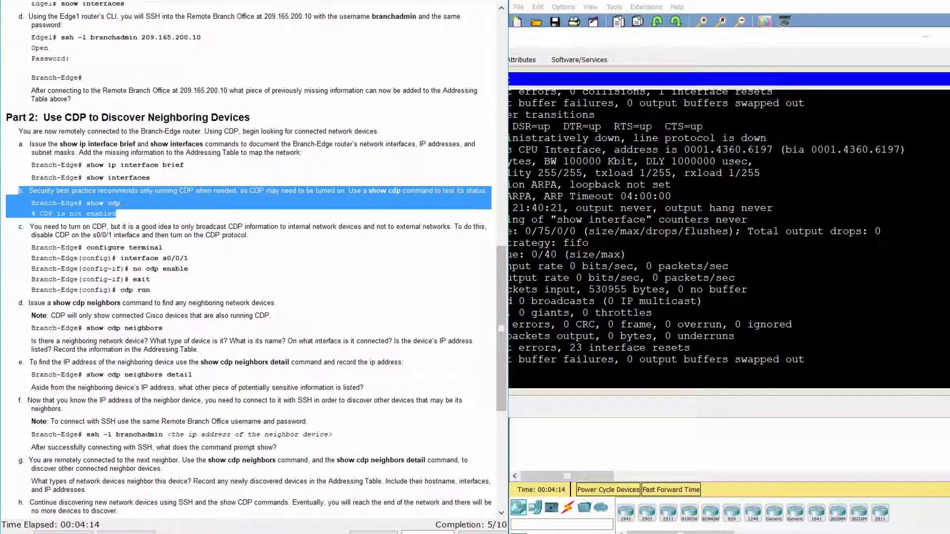
Step: Run show cdp on Branch-Edge, confirming CDP is not enabled
click(604, 412)
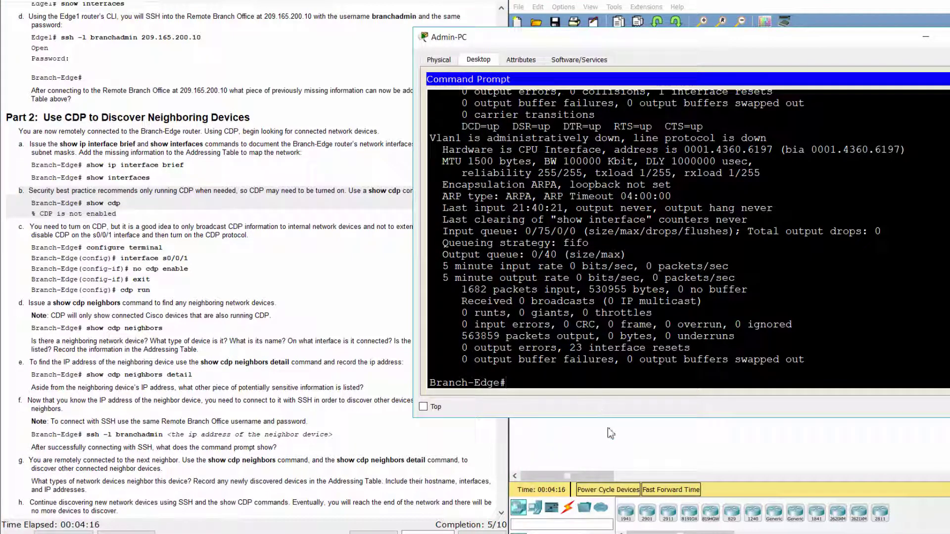
text(show cdp)
key(Return)
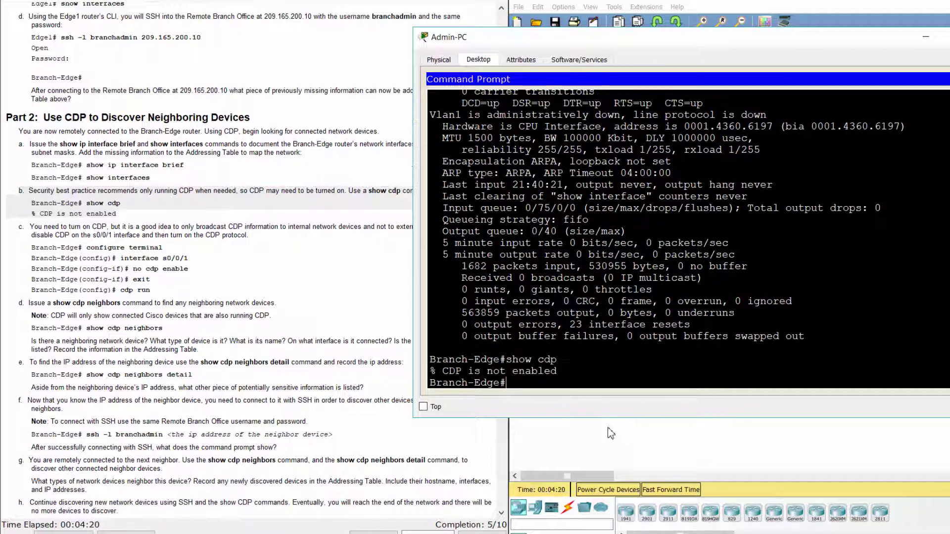
drag(557, 371, 429, 371)
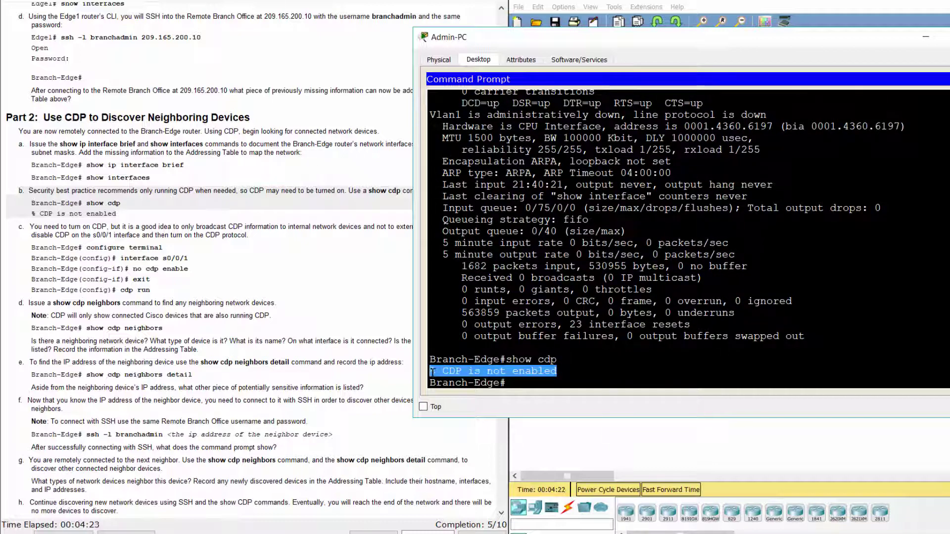
click(275, 258)
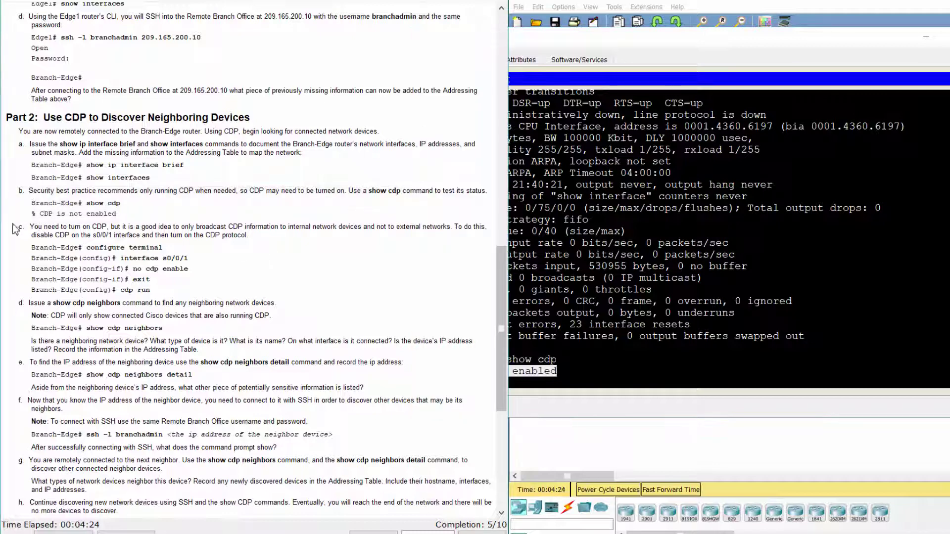
drag(18, 226, 259, 233)
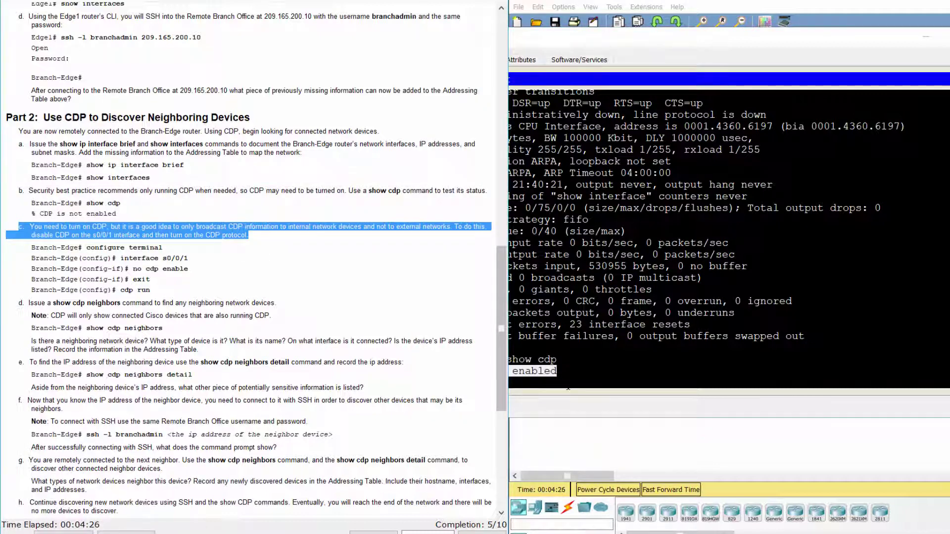
Step: Disable CDP on interface s0/0/1 and enable CDP globally with cdp run
click(607, 428)
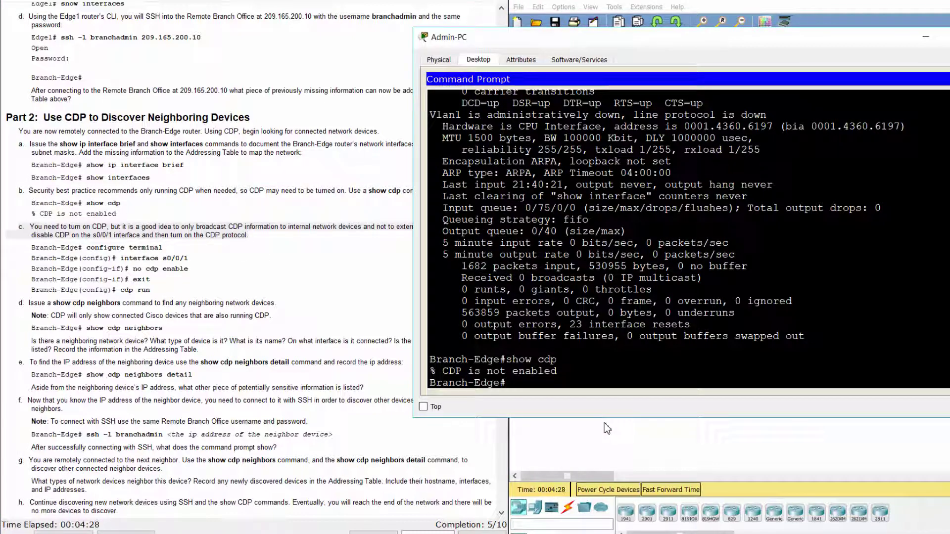
text(conf t)
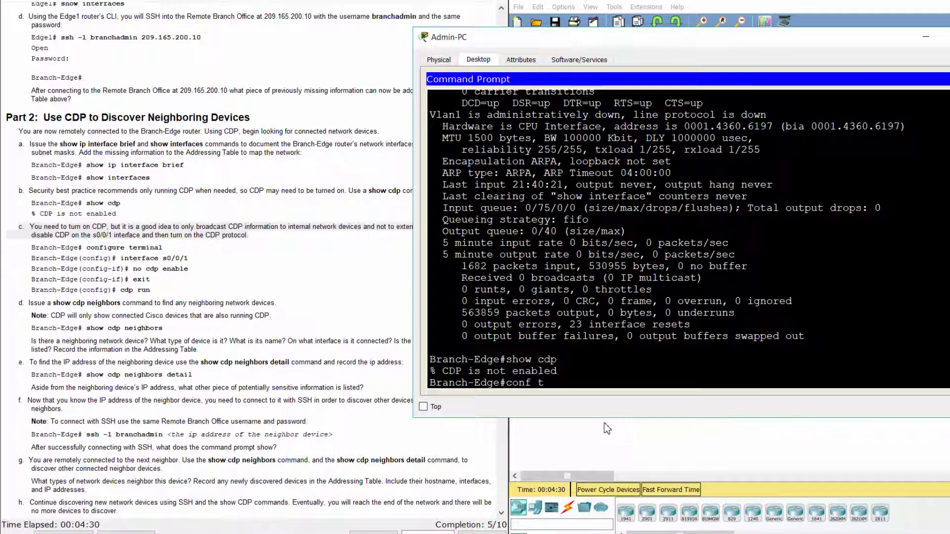
key(Return)
text(int)
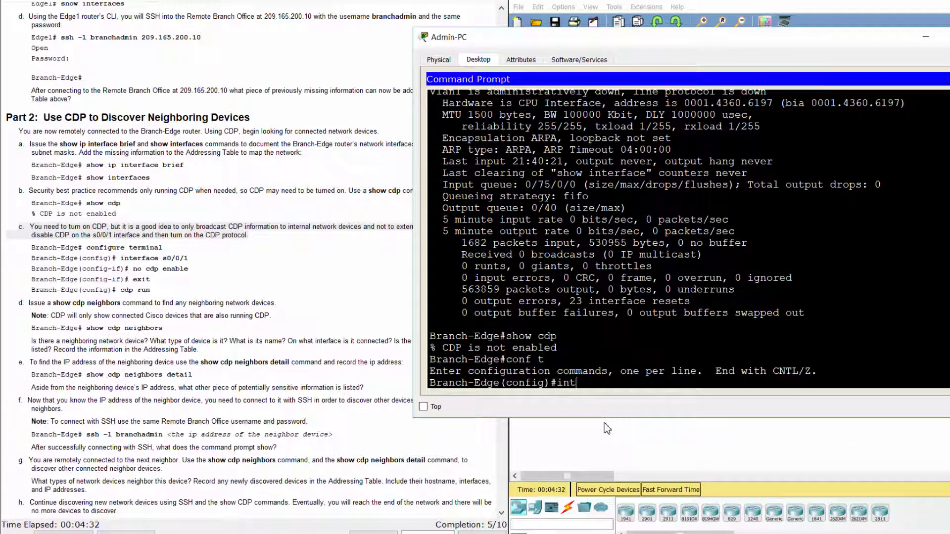
text(erface s)
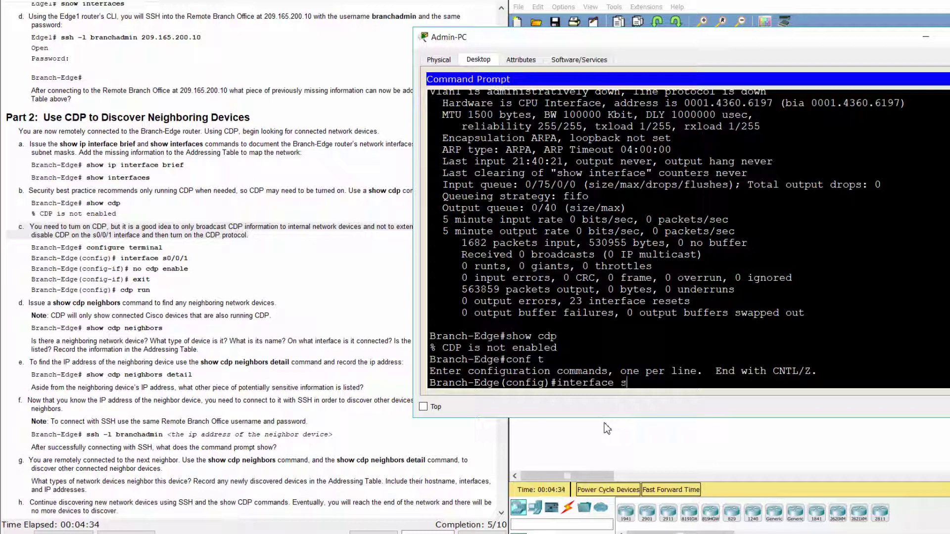
text(0/0/1)
key(Return)
text(no c)
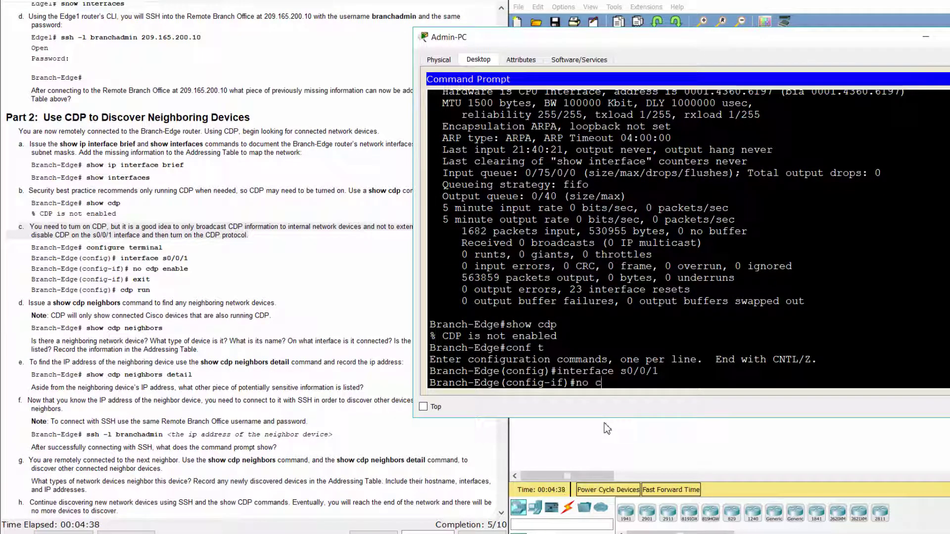
text(dp en)
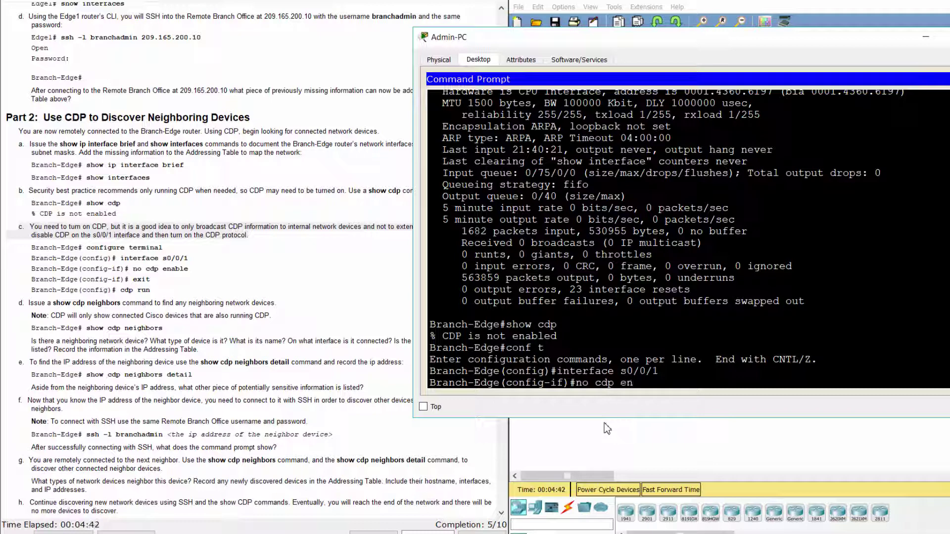
text(a)
key(Tab)
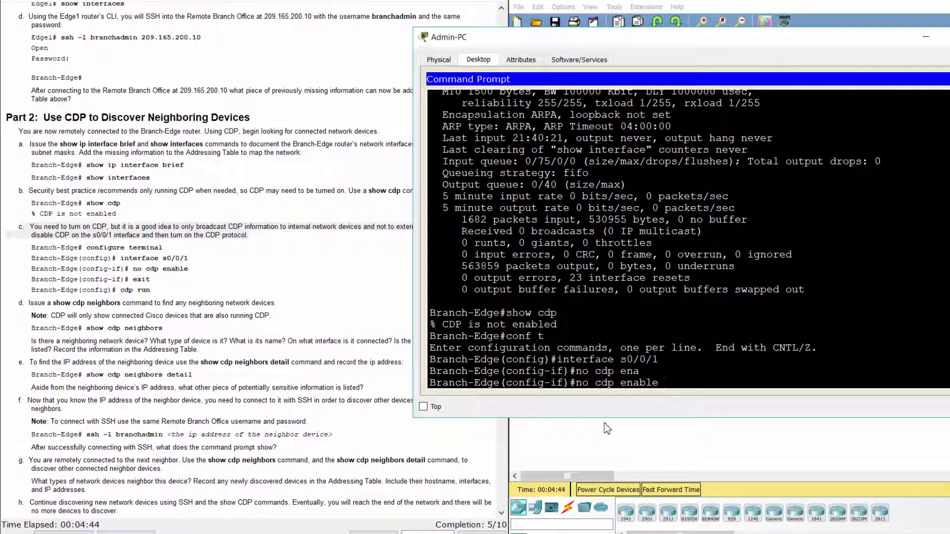
key(Return)
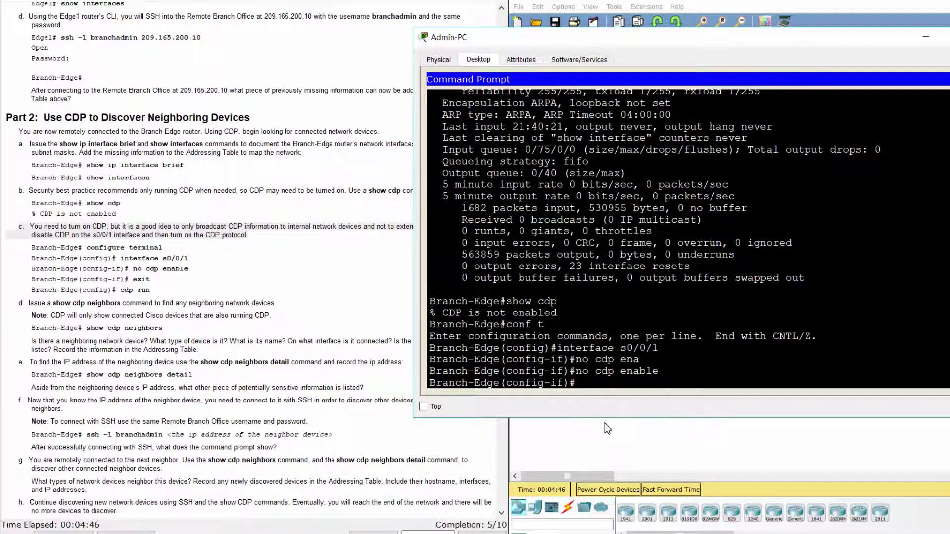
text(exit)
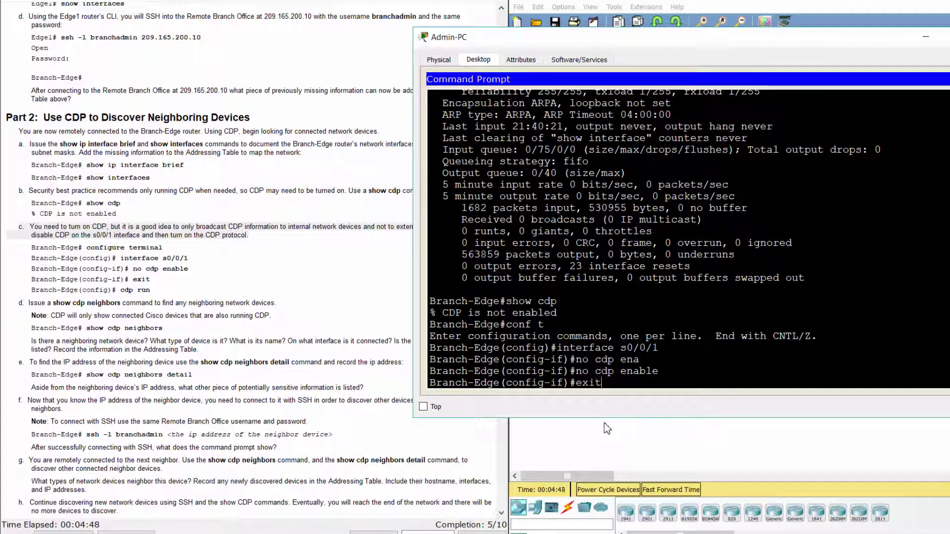
key(Return)
text(c)
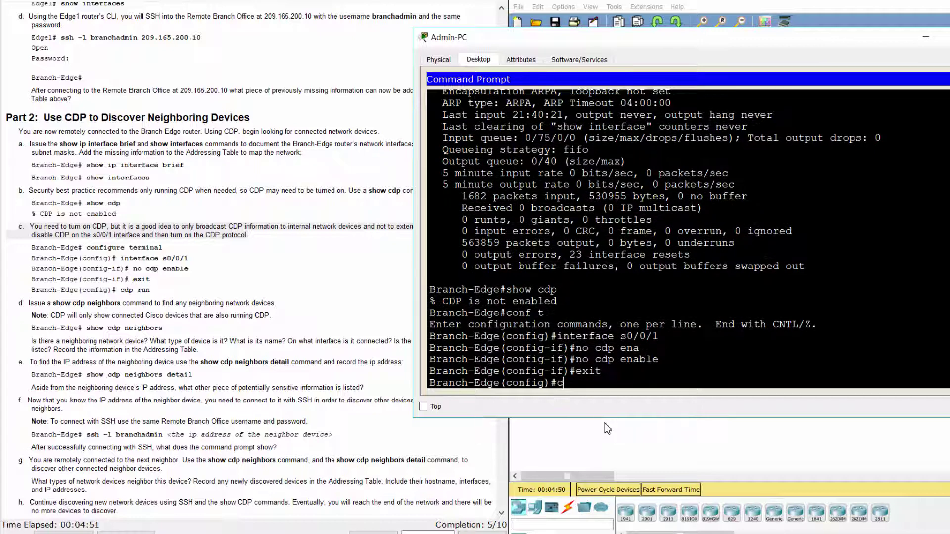
text(dp ru)
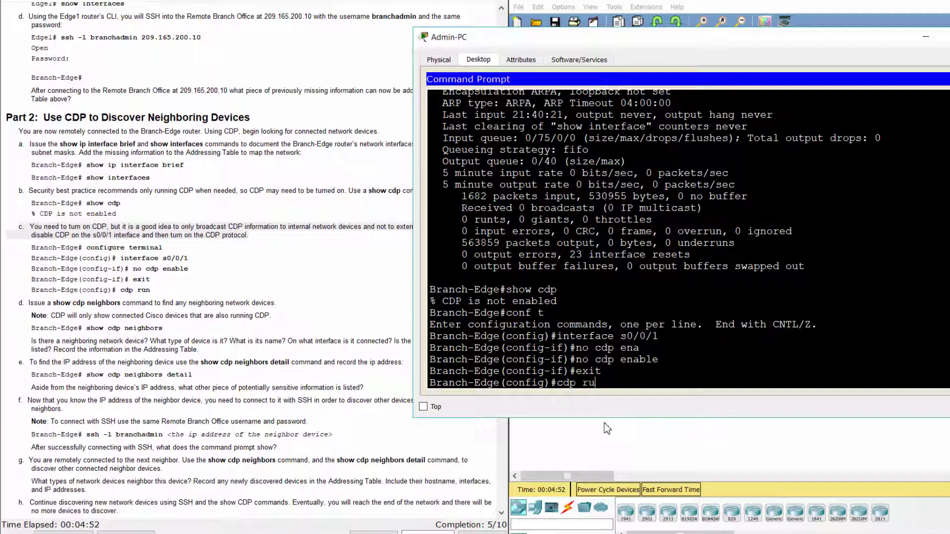
text(n)
key(Return)
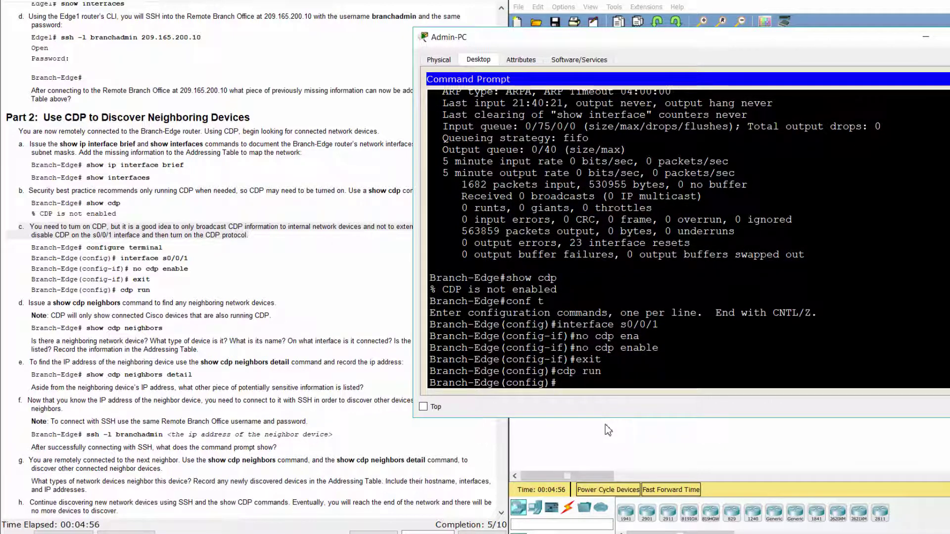
click(627, 447)
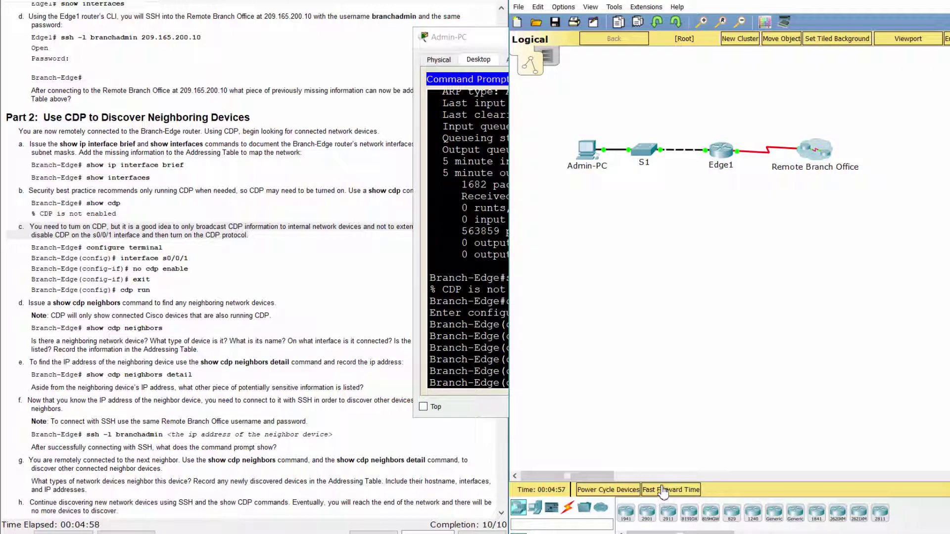
Step: Fast-forward the simulation time so CDP can exchange neighbor information
click(664, 490)
click(664, 490)
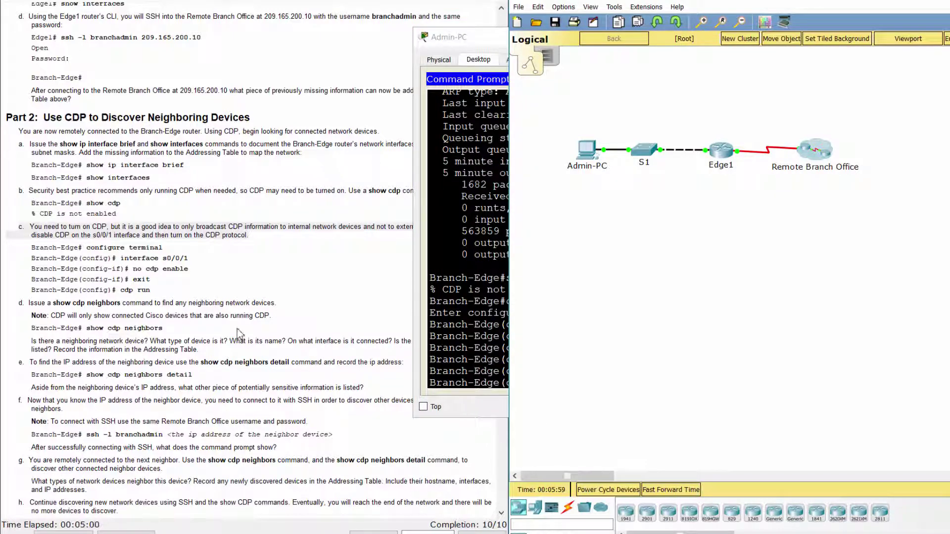
click(240, 333)
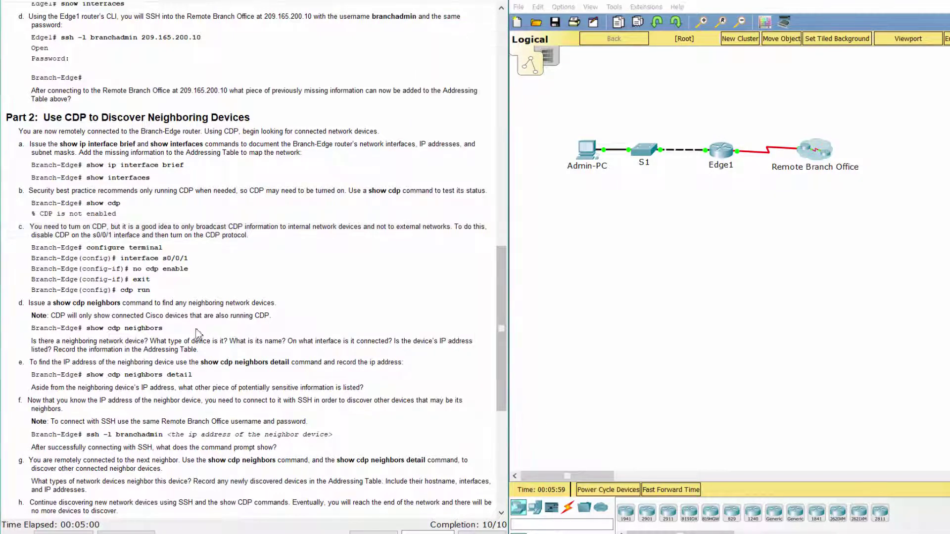
drag(19, 304, 279, 305)
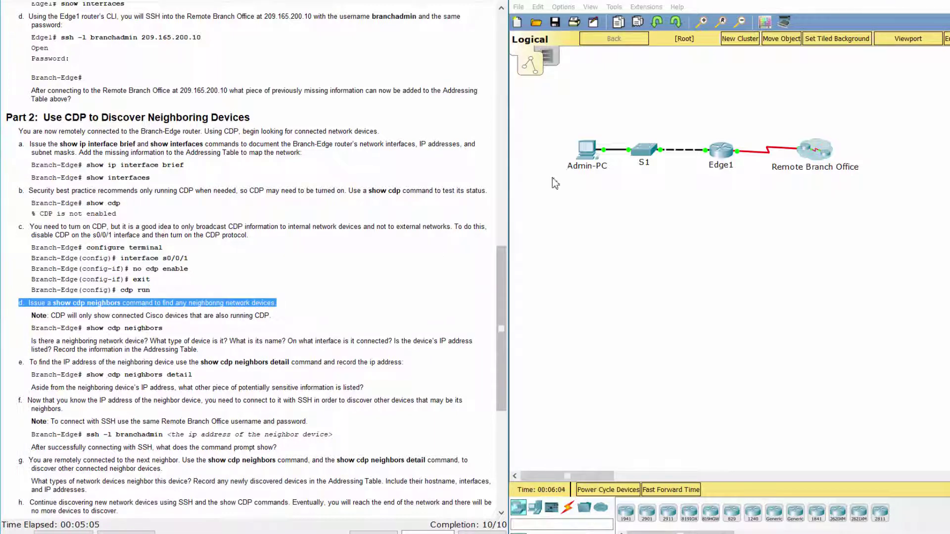
Step: Exit config mode and run show cdp neighbors, finding Branch-Firewall (C1900) on Gig 0/0
click(580, 159)
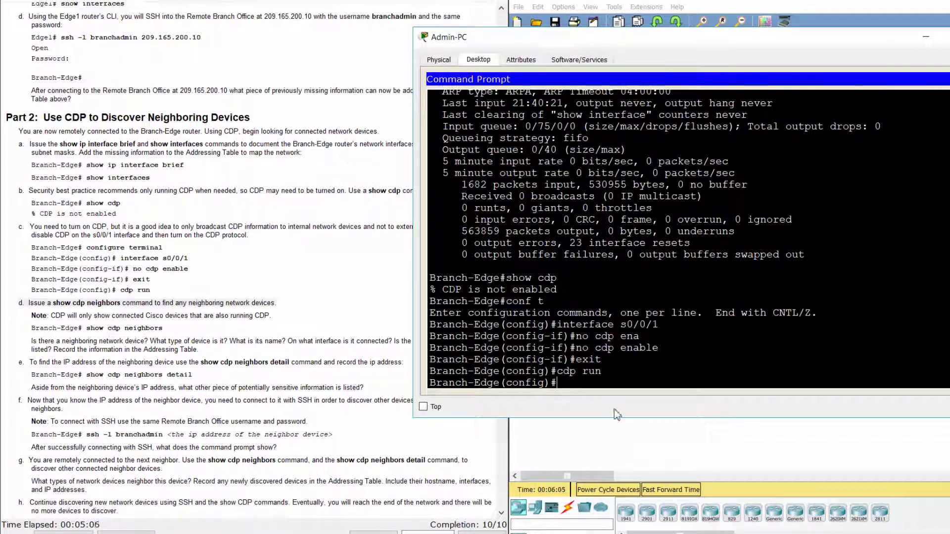
text(exit)
key(Return)
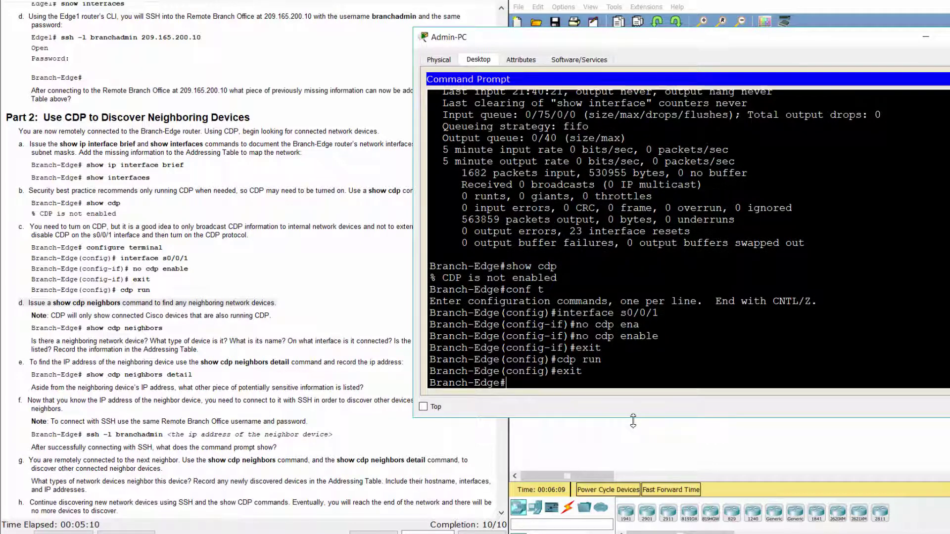
text(show cdp n)
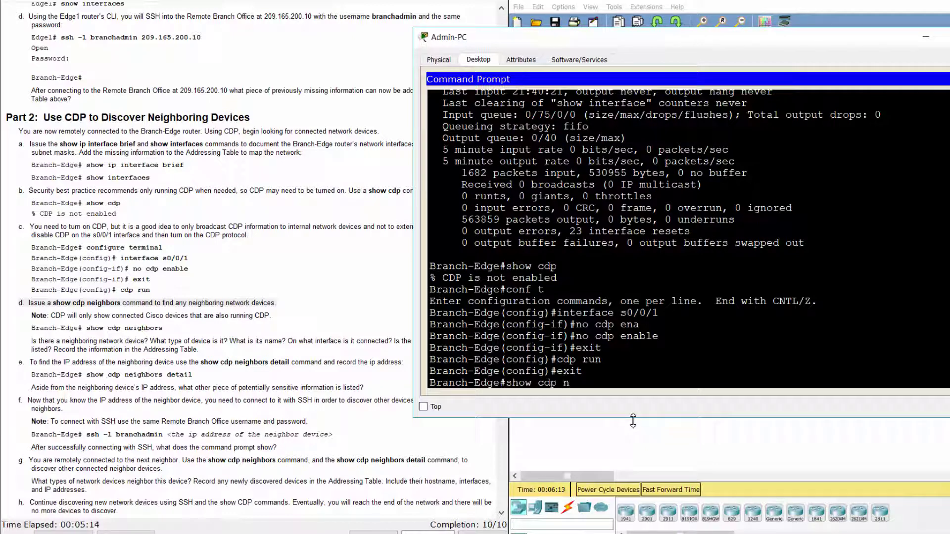
text(eighbors)
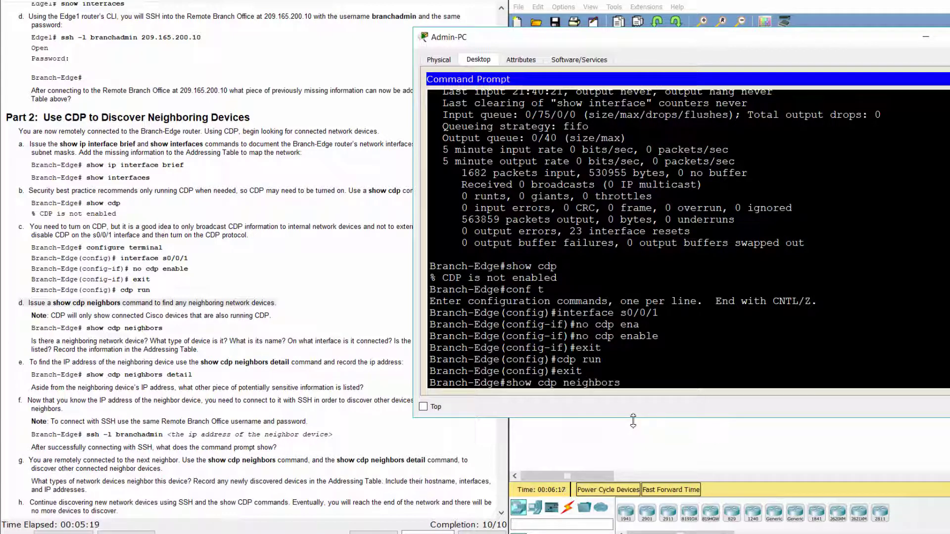
key(Return)
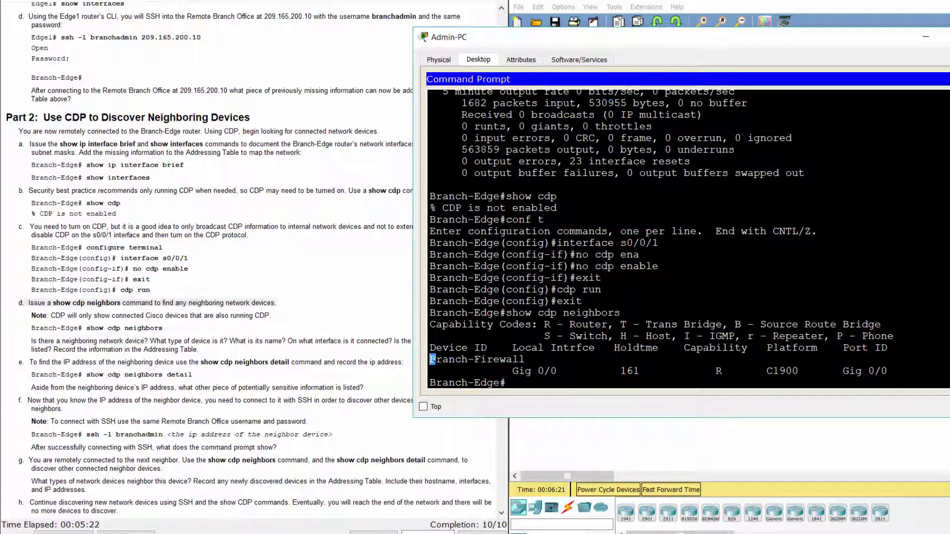
drag(890, 347, 579, 350)
drag(430, 359, 888, 372)
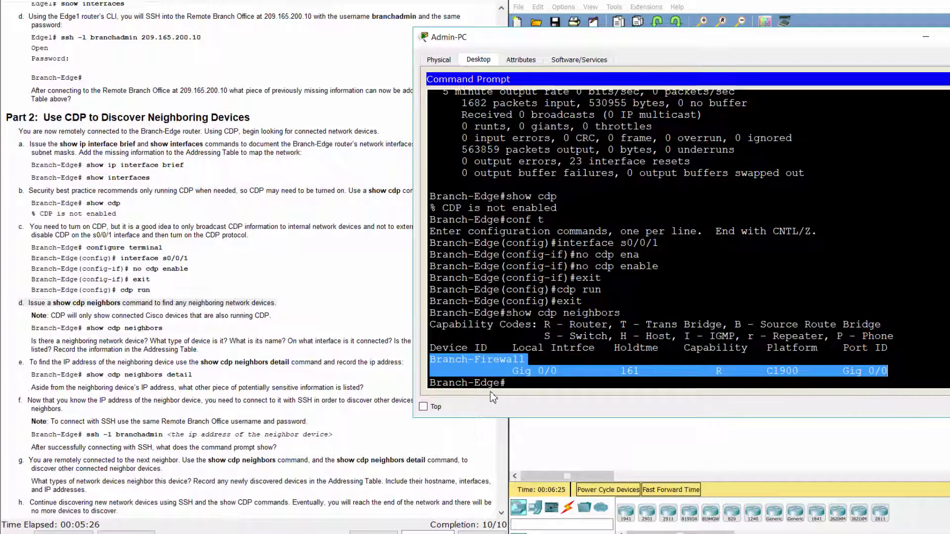
Step: Read the neighbor questions and step e about the detailed CDP command
click(255, 353)
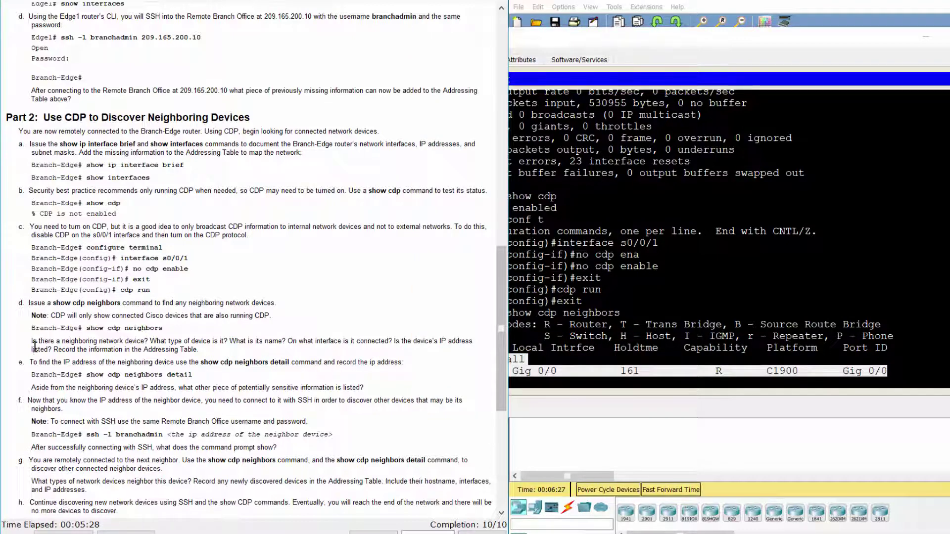
drag(31, 342, 212, 348)
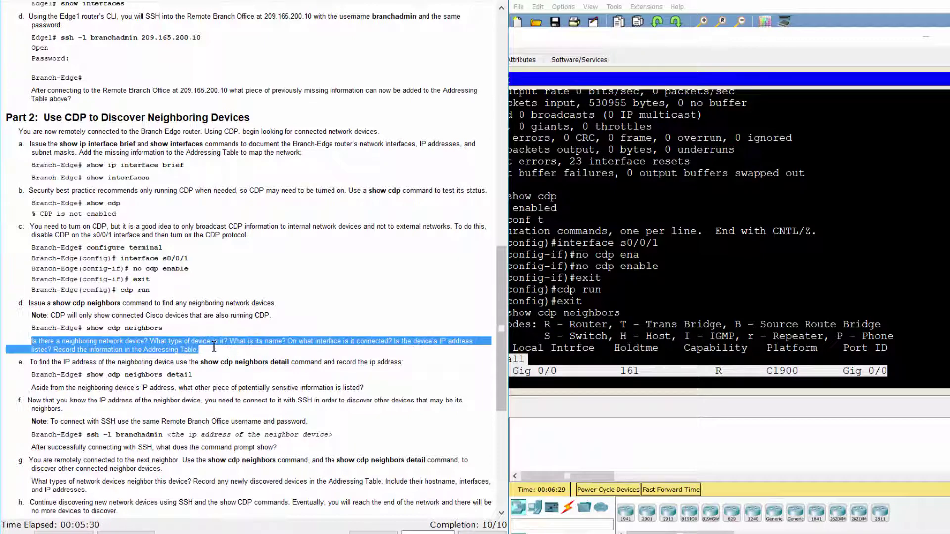
click(223, 381)
drag(21, 363, 131, 375)
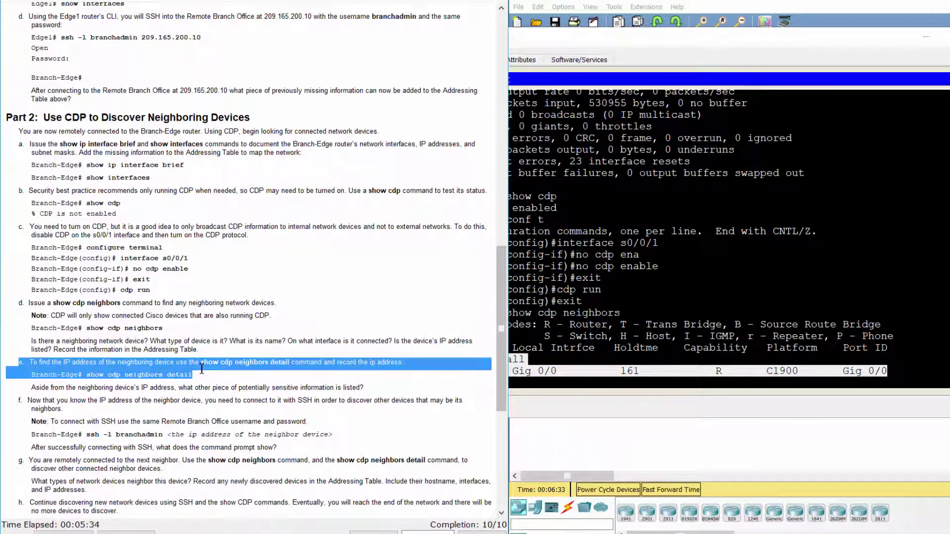
click(584, 396)
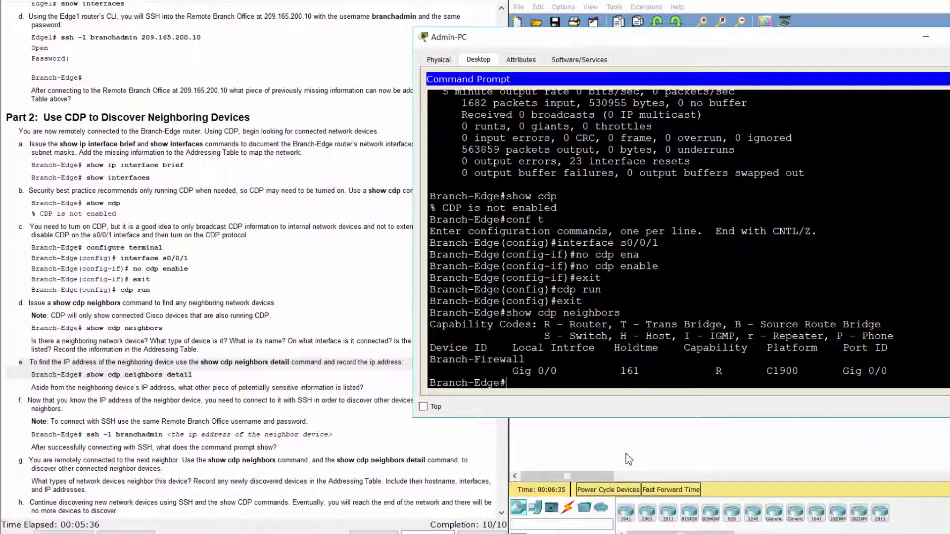
Step: Run show cdp neighbors detail, noting Branch-Firewall's IP 192.168.3.253 and IOS 15.1(4)M4
text(show)
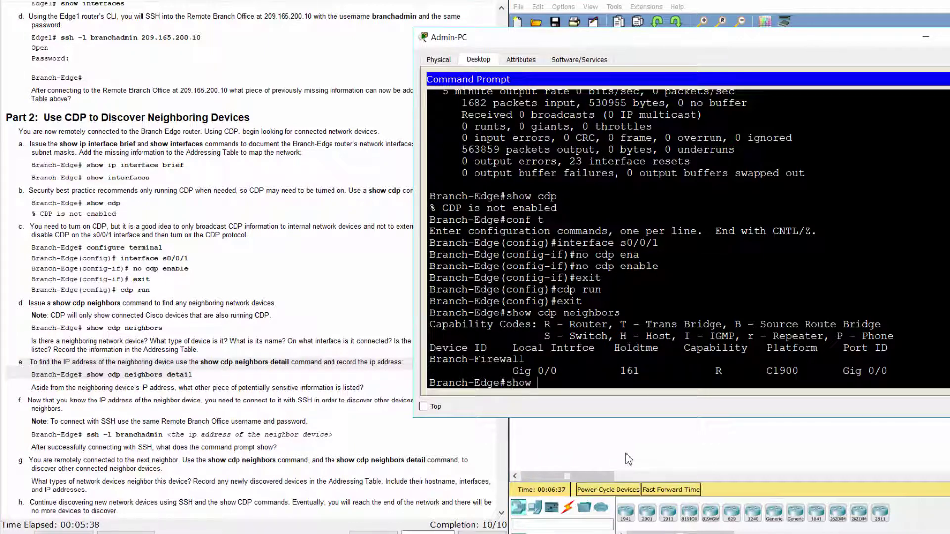
text( cdp)
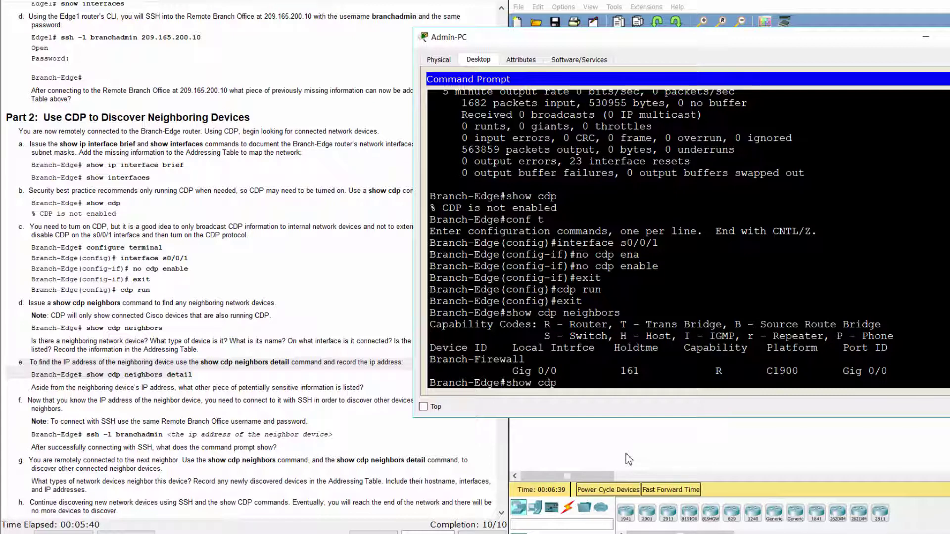
text( nei)
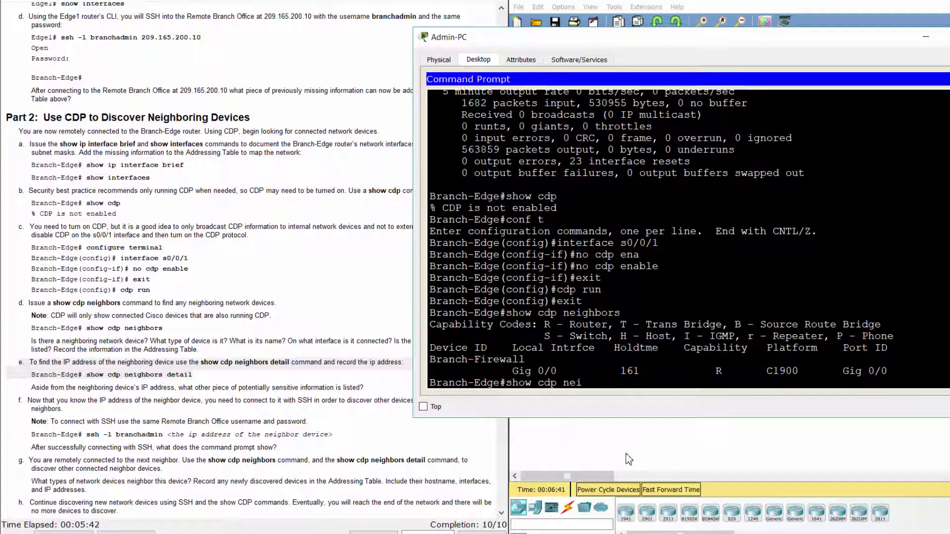
text(ghbors detail)
key(Return)
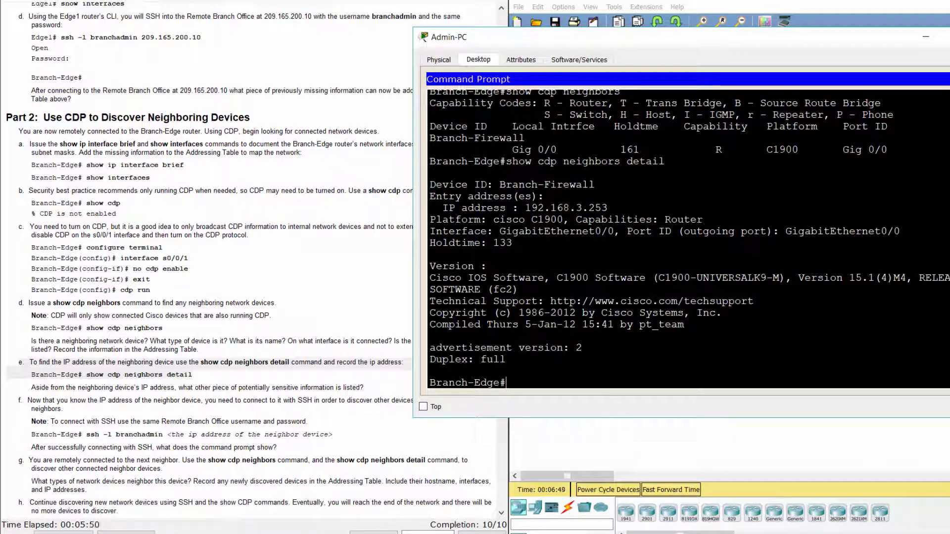
drag(500, 184, 595, 185)
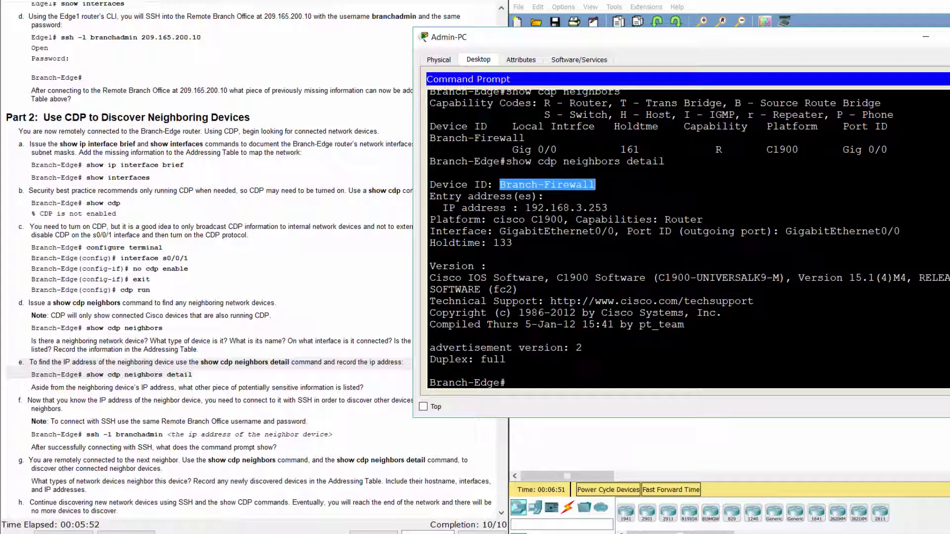
drag(525, 208, 608, 208)
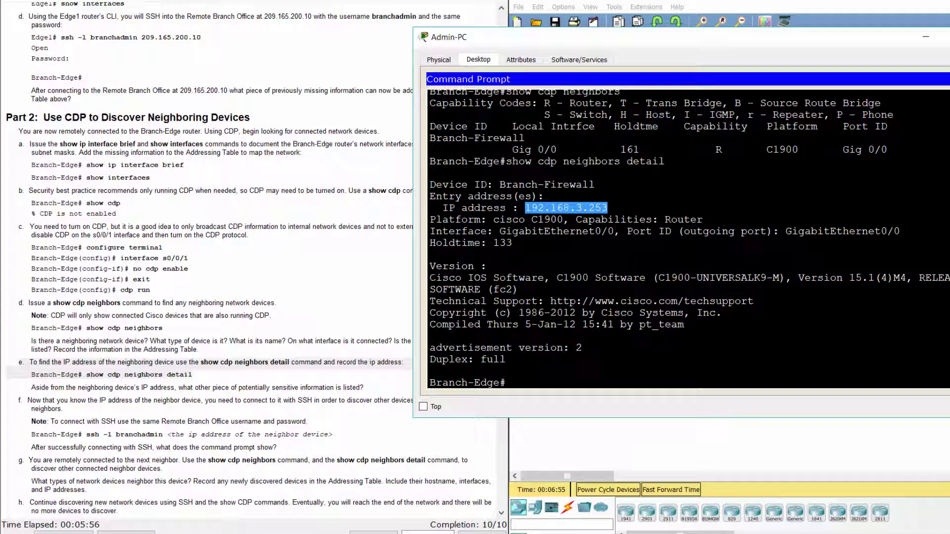
click(430, 278)
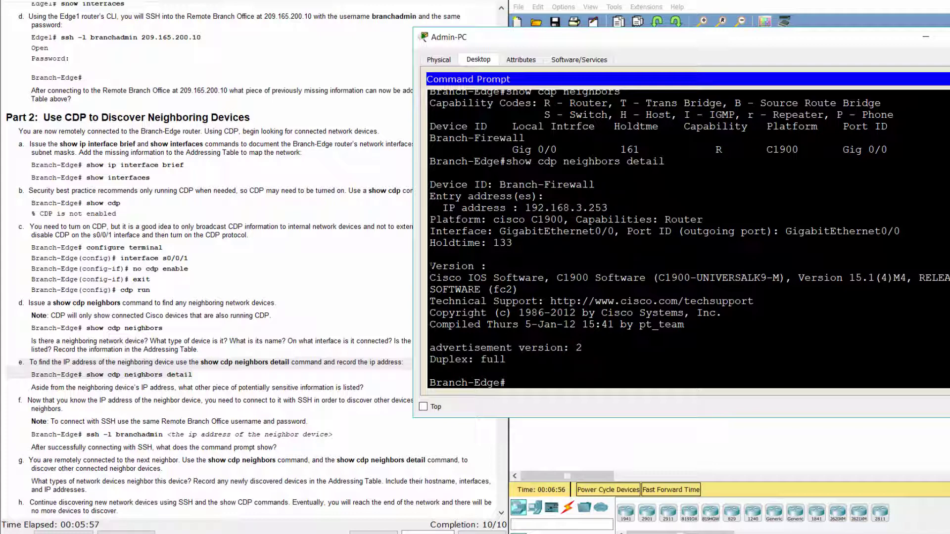
drag(431, 266, 524, 281)
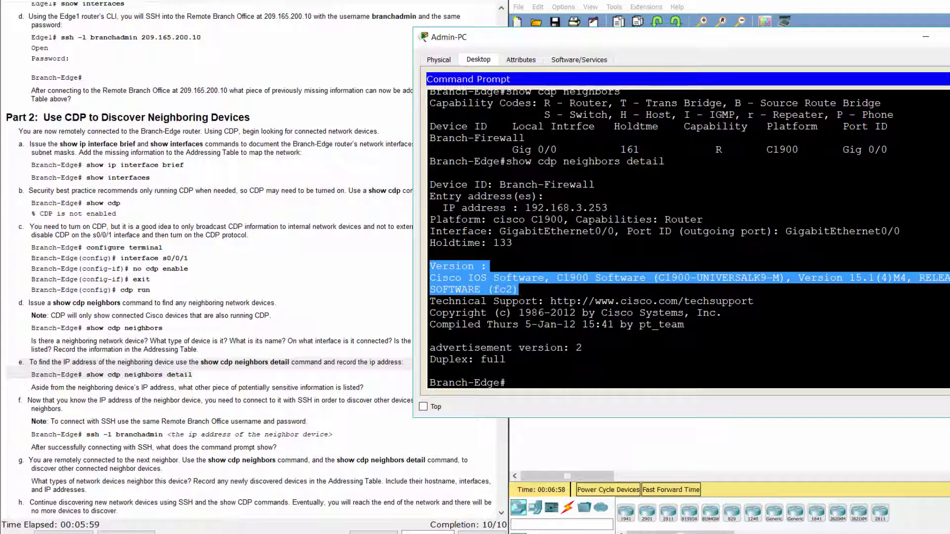
click(375, 385)
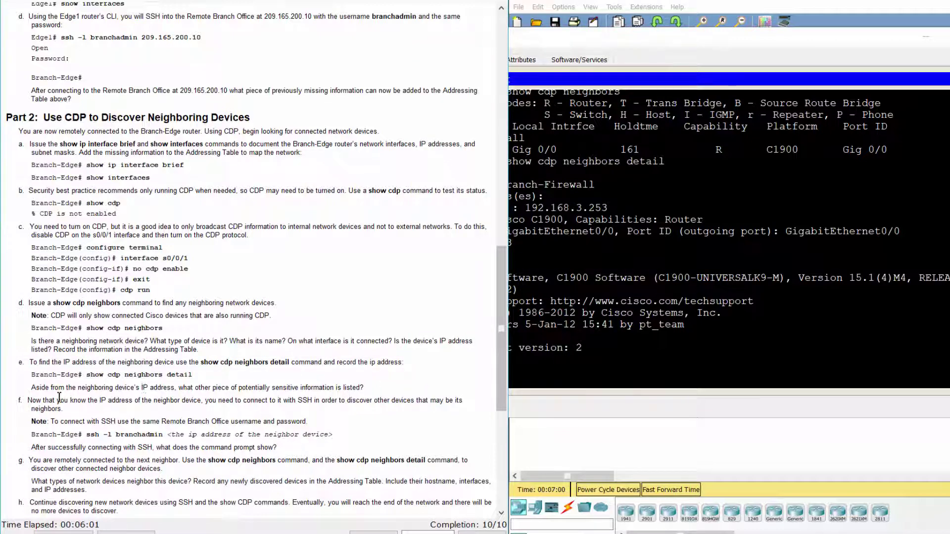
drag(31, 388, 370, 388)
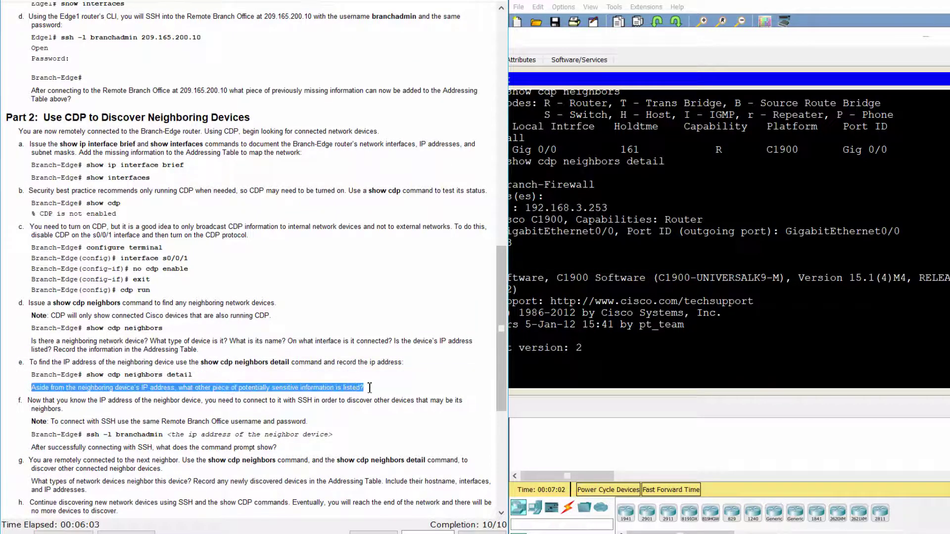
click(374, 388)
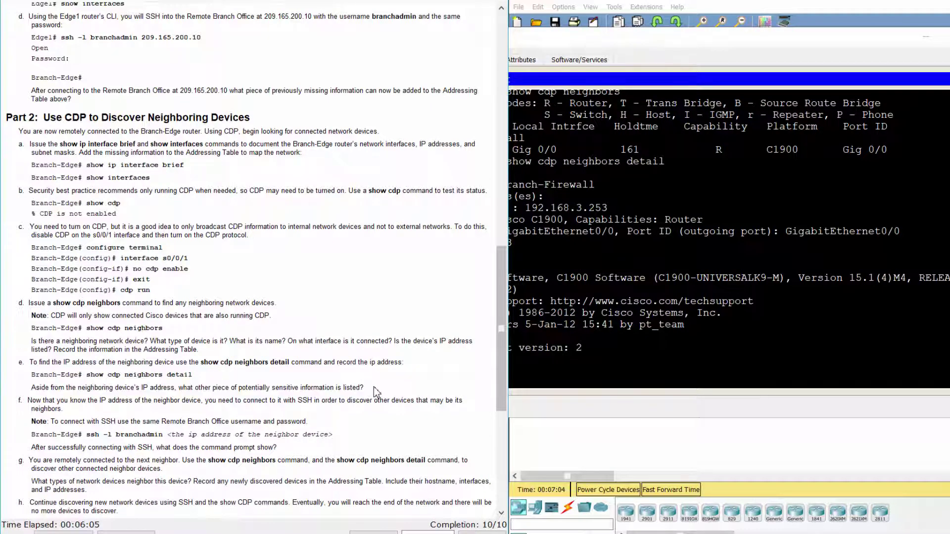
scroll(500, 398, down, 5)
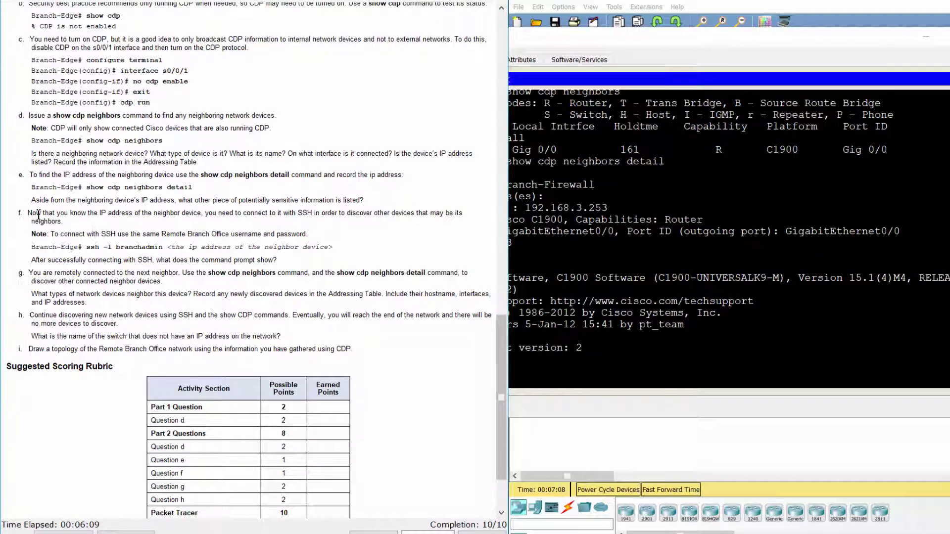
drag(15, 214, 110, 222)
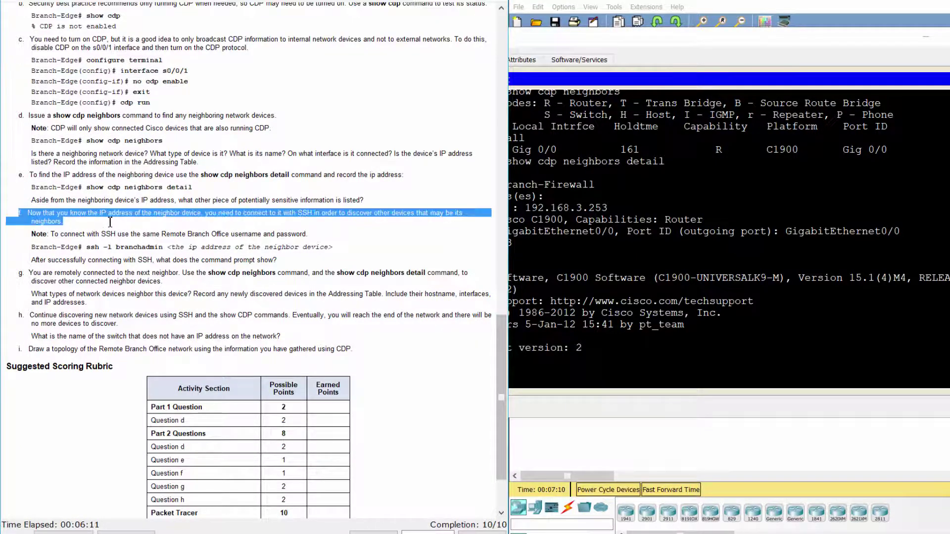
click(164, 235)
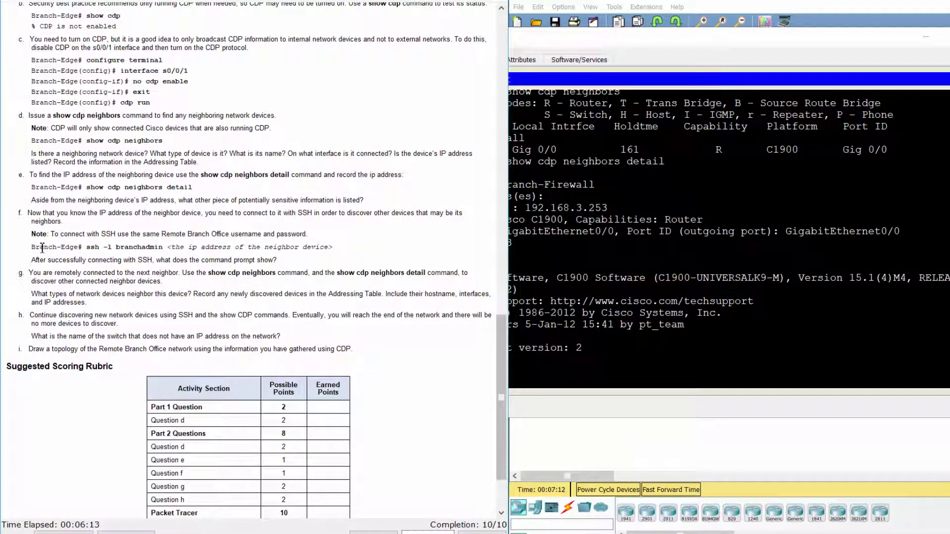
drag(31, 247, 337, 247)
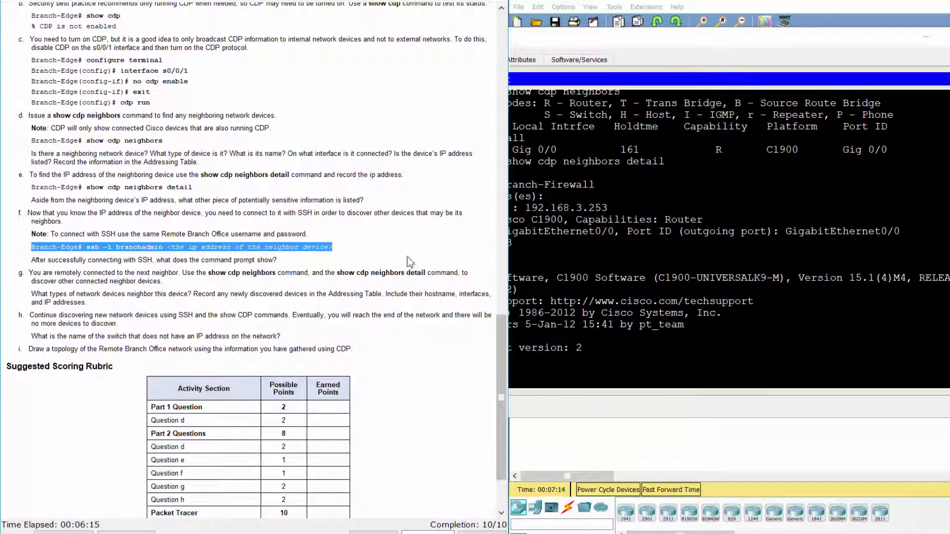
key(alt+Tab)
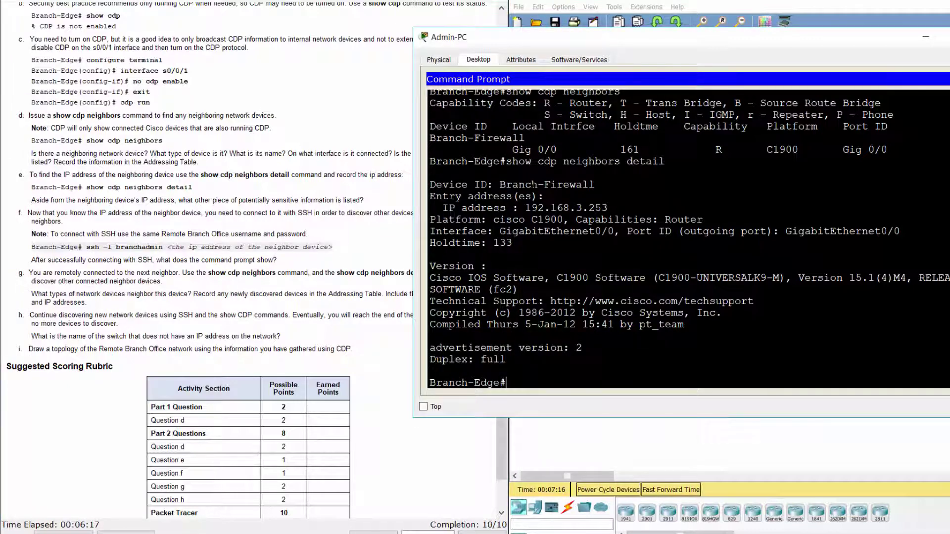
Step: Copy 192.168.3.253 and SSH from Branch-Edge to it as the branch admin, entering the password
drag(525, 208, 608, 208)
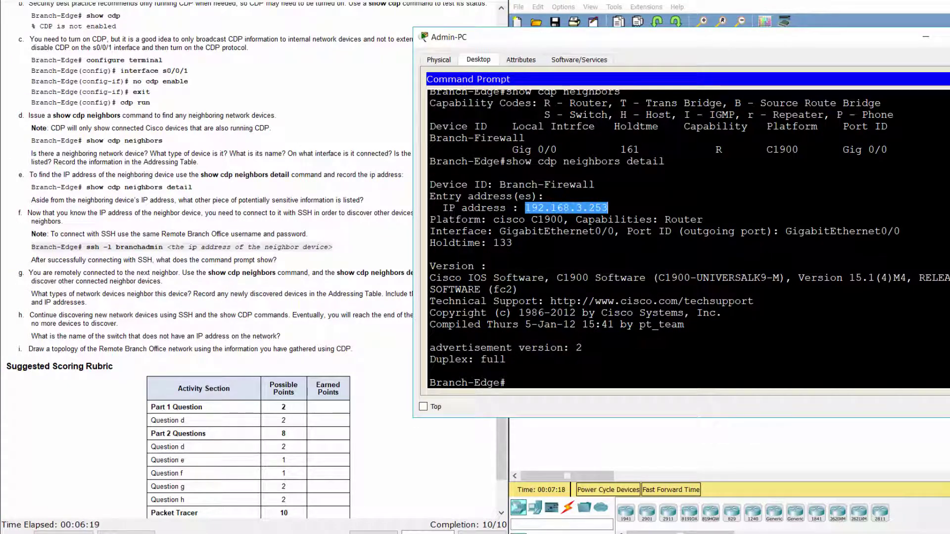
key(ctrl+c)
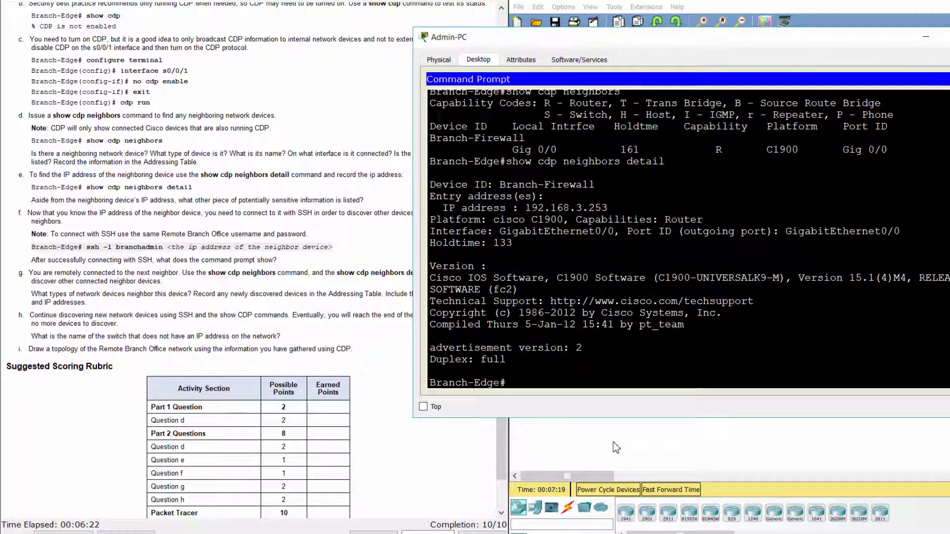
text(ssh -l branchadmin )
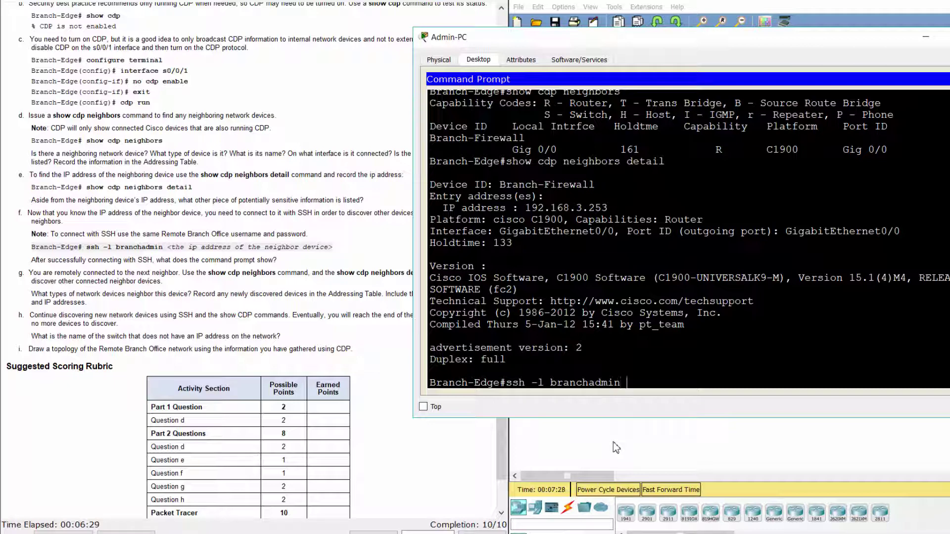
text(192.168.3.253)
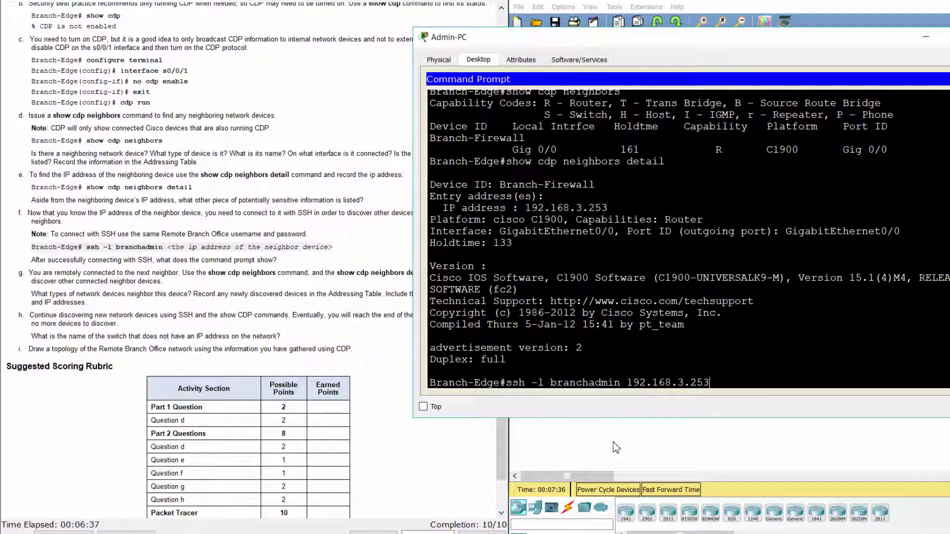
key(Return)
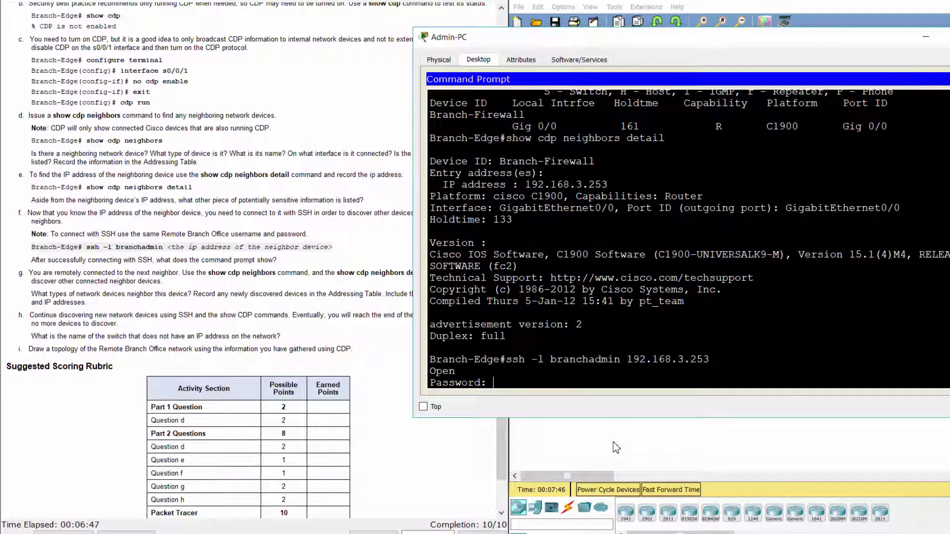
key(Return)
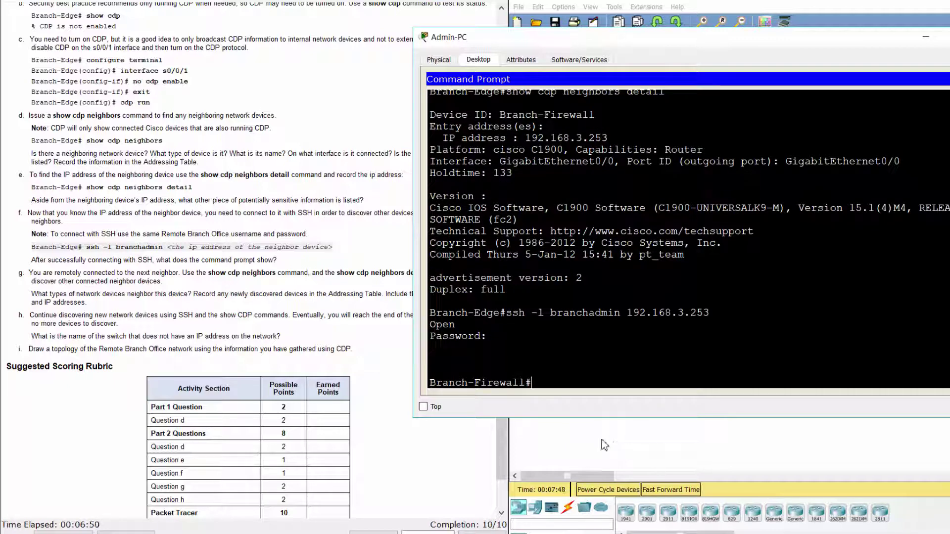
Step: Highlight the new Branch-Firewall# prompt and item g of the lab instructions
drag(19, 261, 278, 261)
click(532, 383)
drag(532, 384, 448, 390)
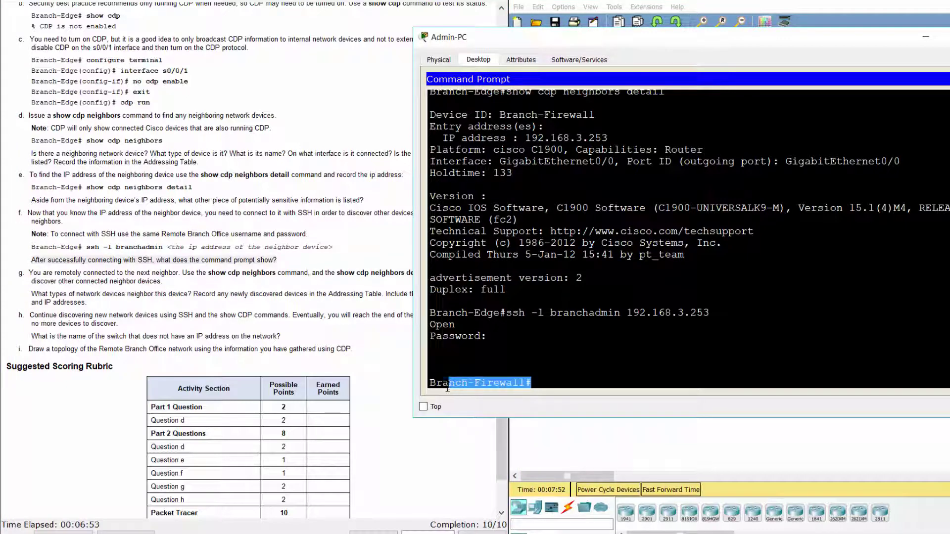
click(149, 280)
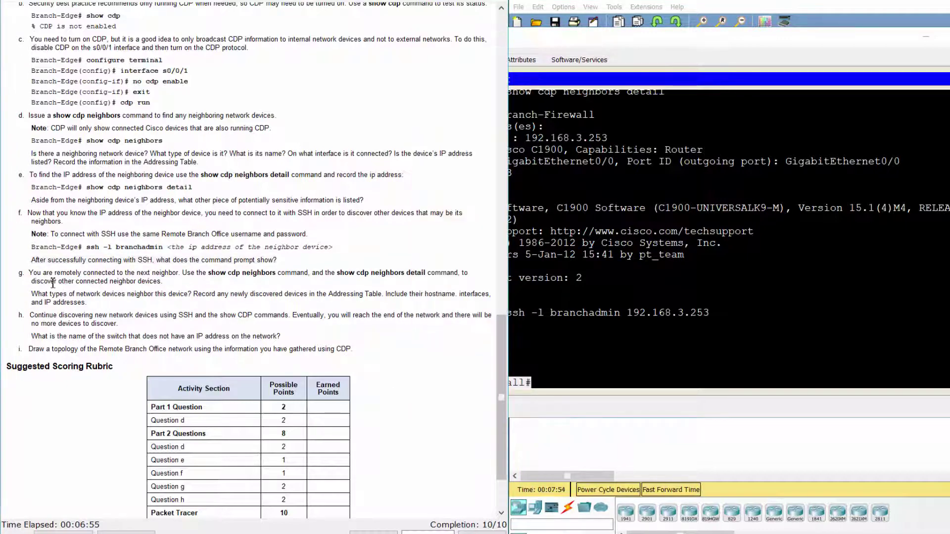
drag(18, 273, 171, 280)
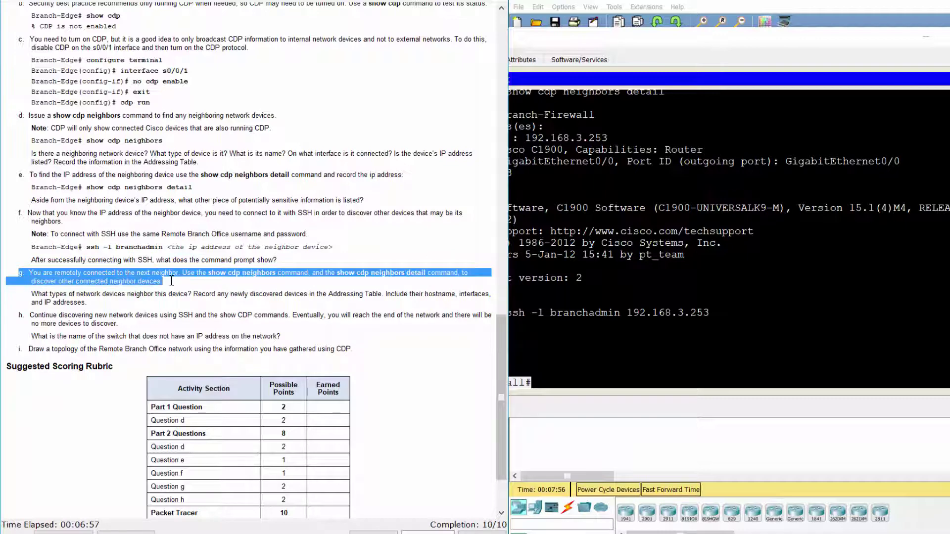
click(583, 391)
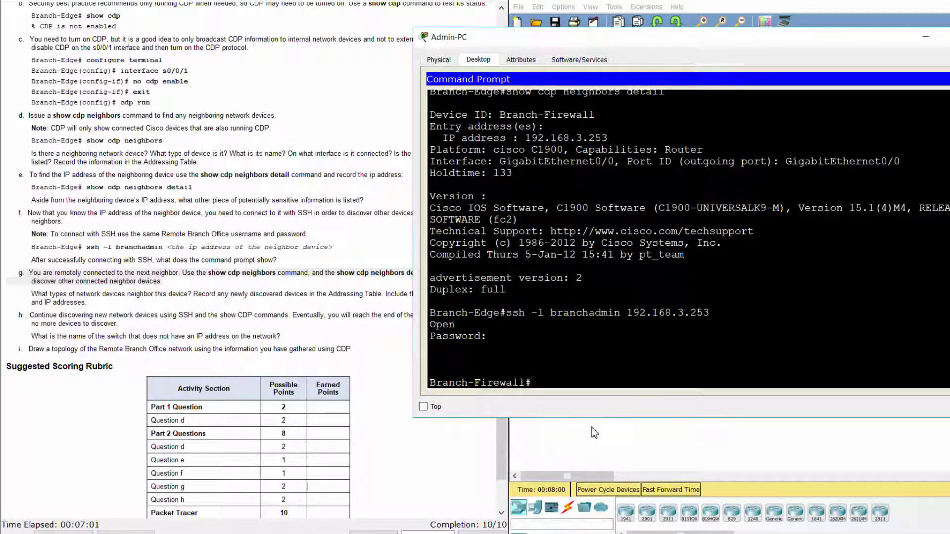
Step: Run show cdp neighbors on Branch-Firewall and mark the sw-br-floor2 and Branch-Edge rows
text(show)
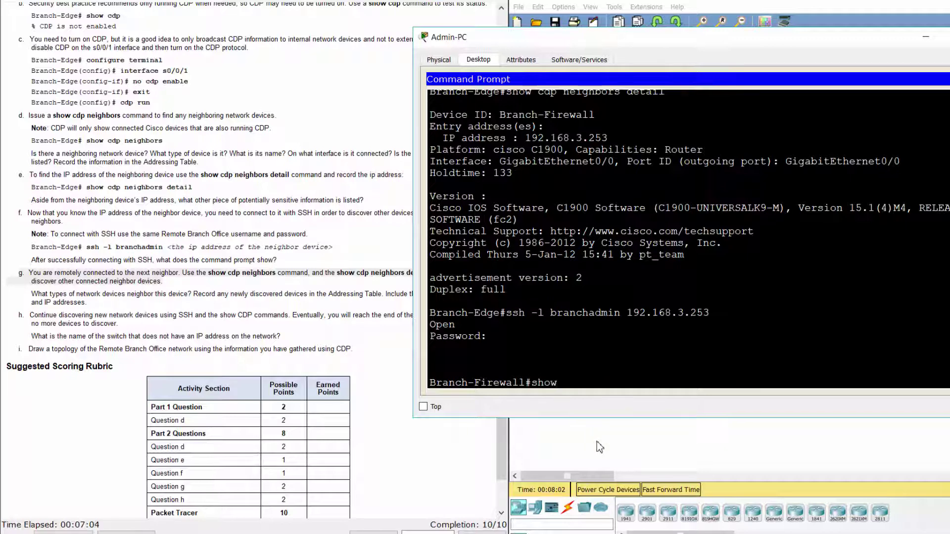
text( cdp neighbors)
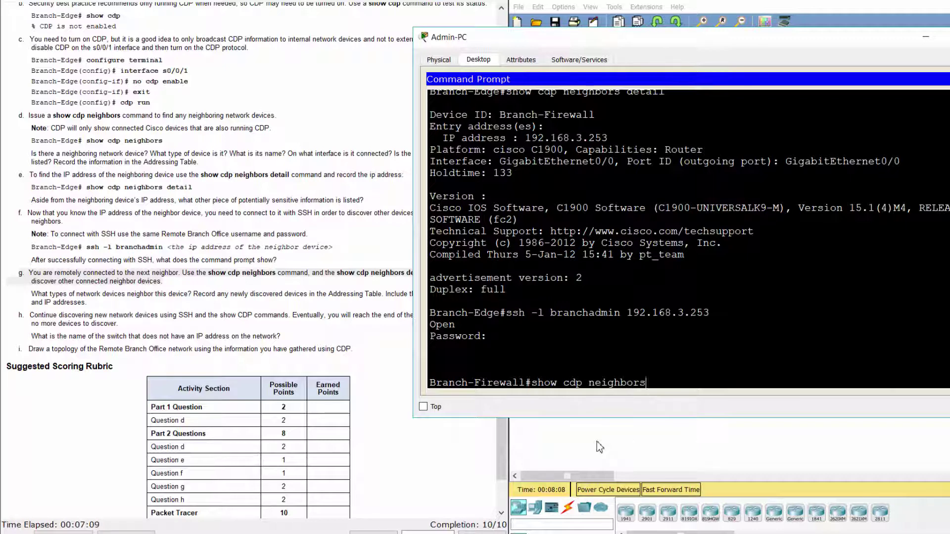
key(Return)
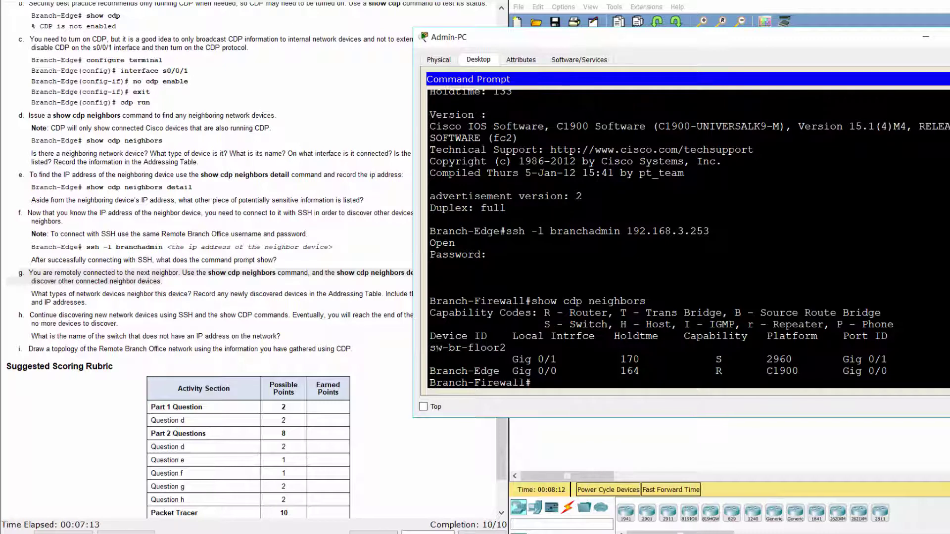
drag(430, 347, 680, 388)
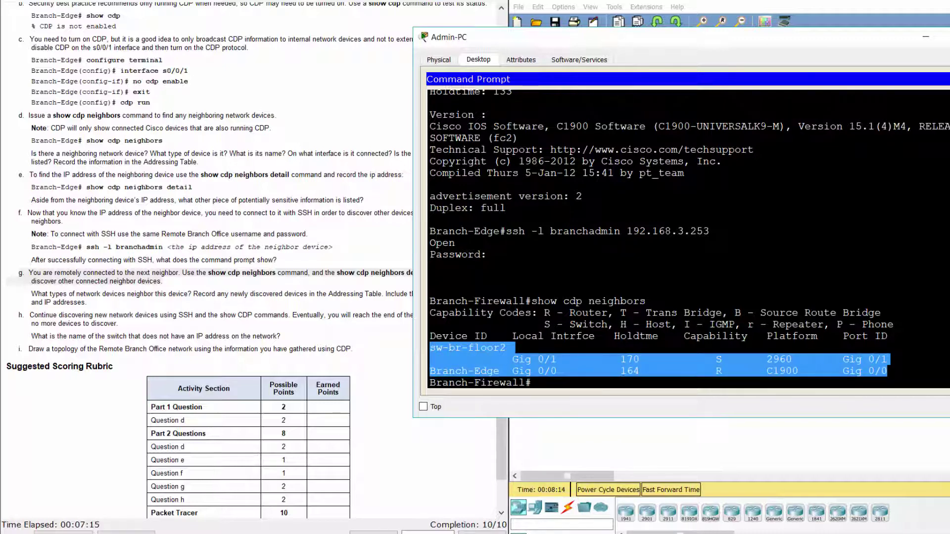
click(693, 381)
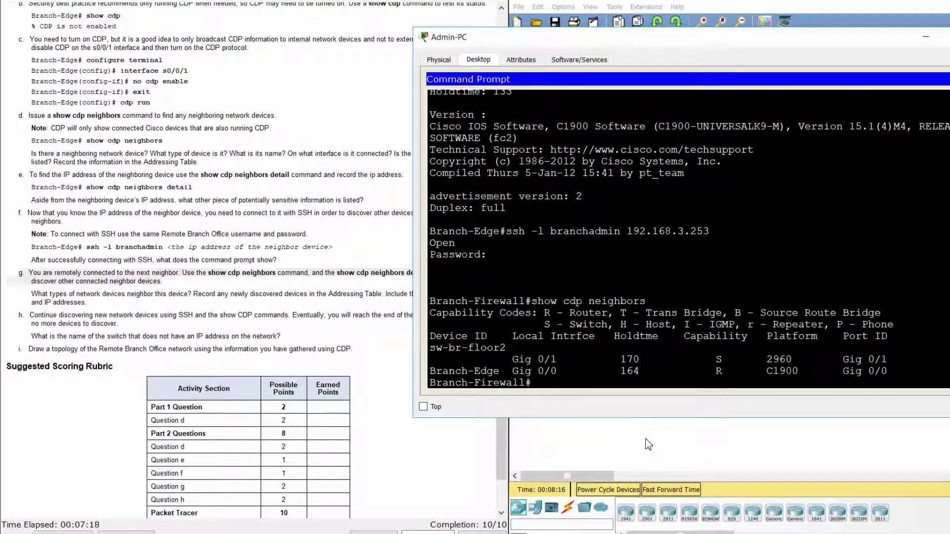
Step: Run show cdp neighbors detail and mark sw-br-floor2 at 192.168.4.132 with its software version
text(show cdp neighbors)
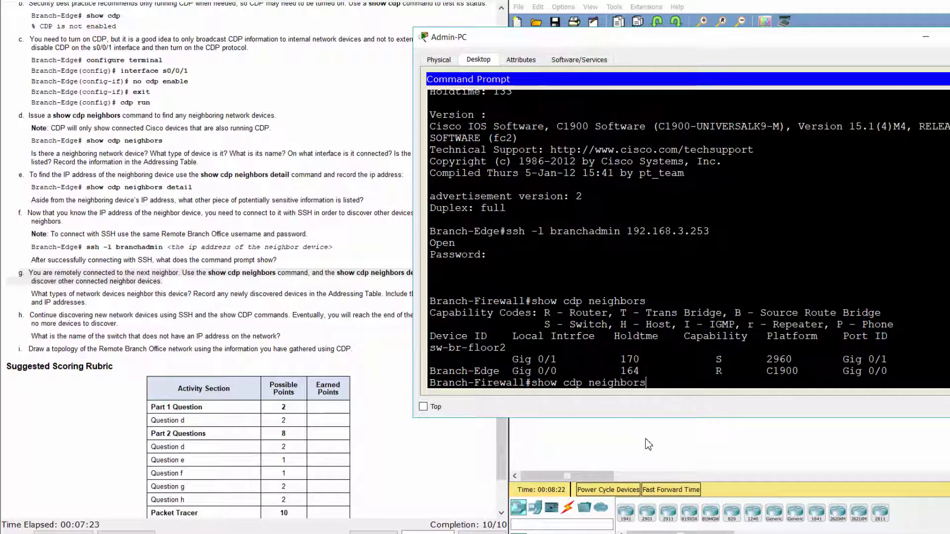
text( det)
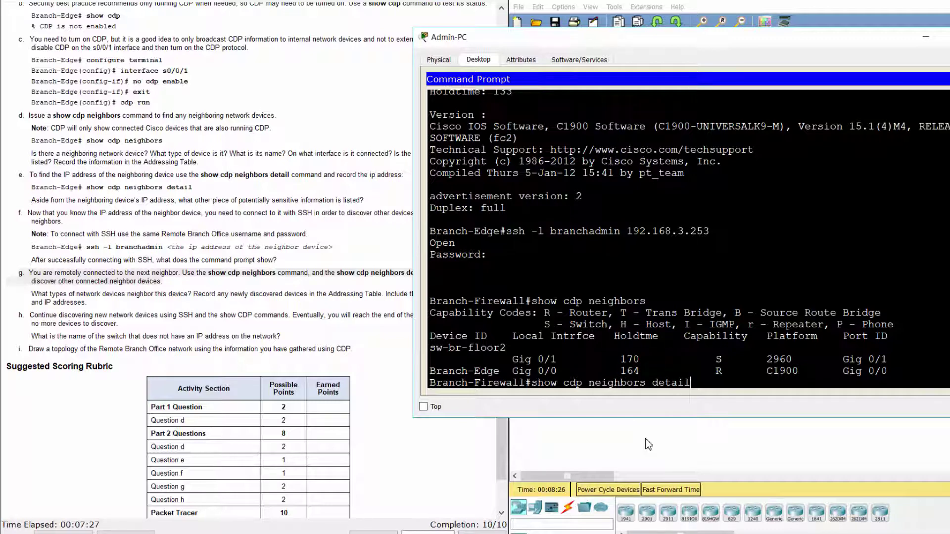
text(ail)
key(Return)
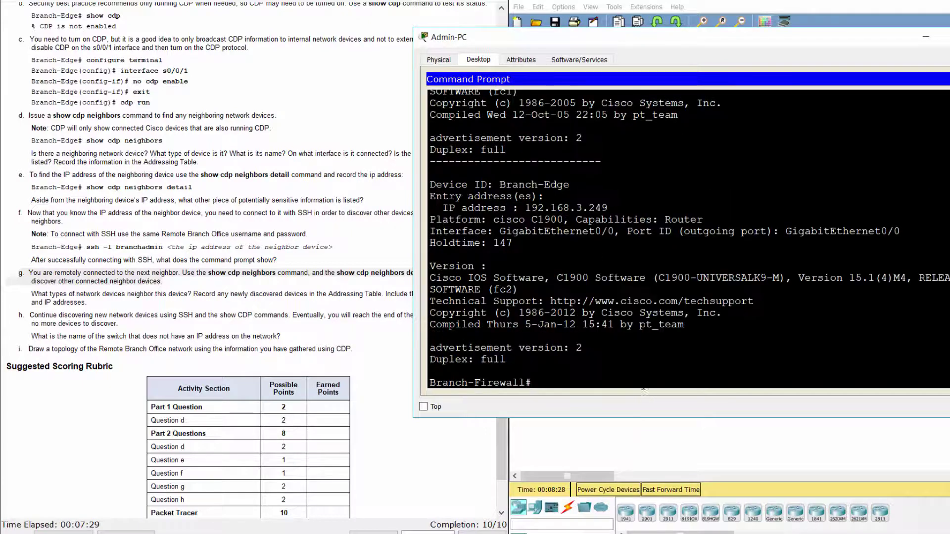
scroll(688, 237, up, 5)
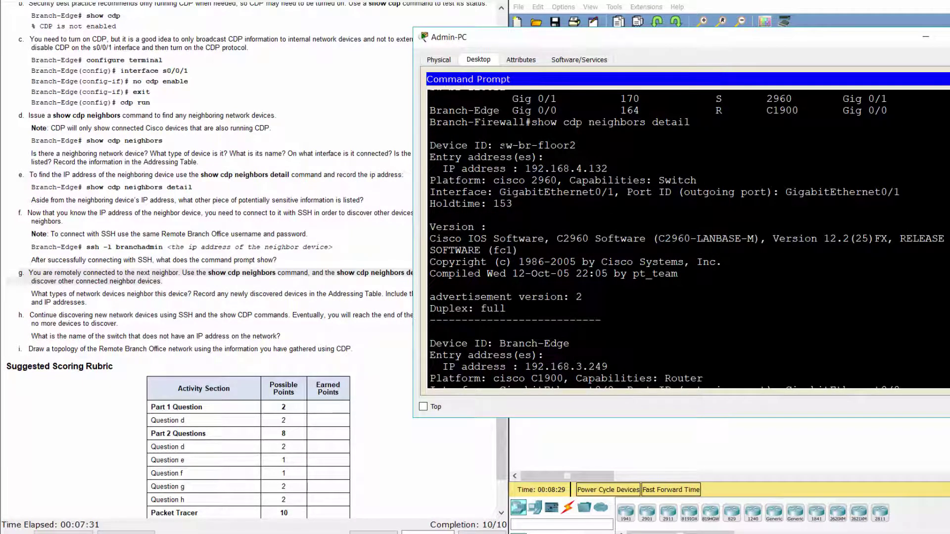
drag(501, 147, 576, 144)
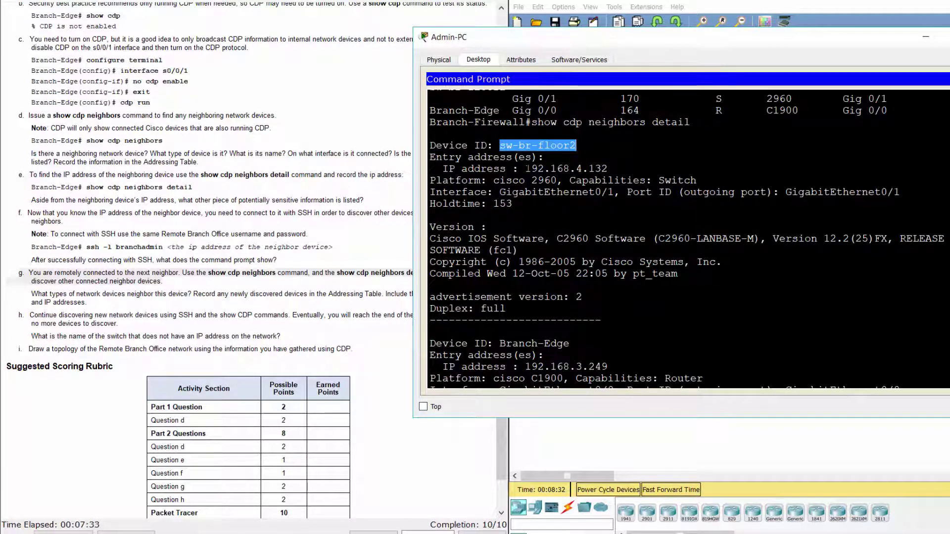
drag(525, 169, 608, 169)
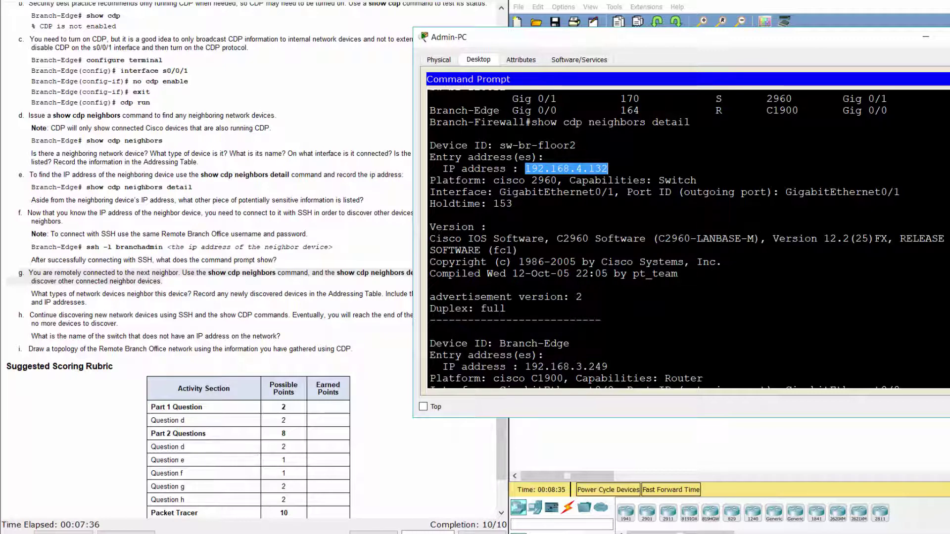
drag(430, 239, 518, 250)
Step: Mark Branch-Edge at 192.168.3.249, then highlight the lab question about newly discovered devices
scroll(688, 238, down, 5)
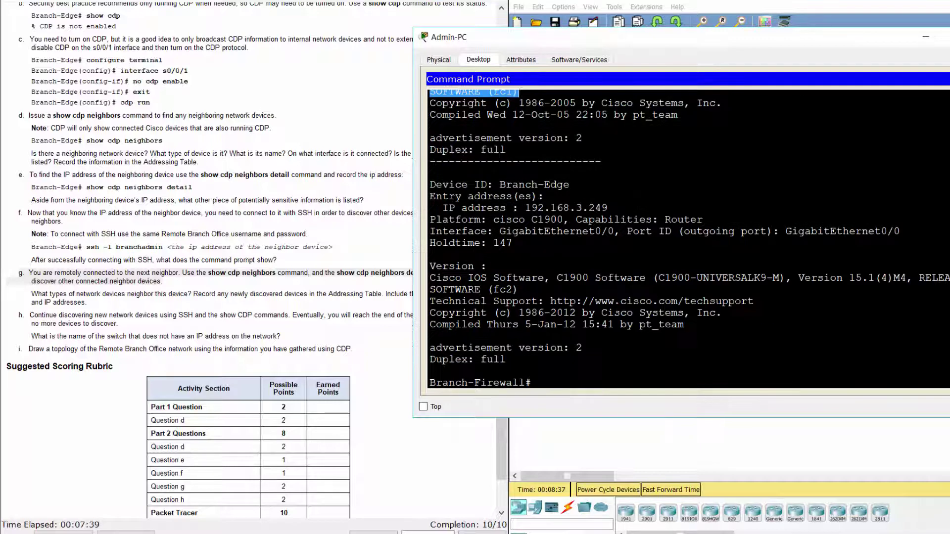
drag(500, 185, 569, 185)
drag(525, 208, 608, 208)
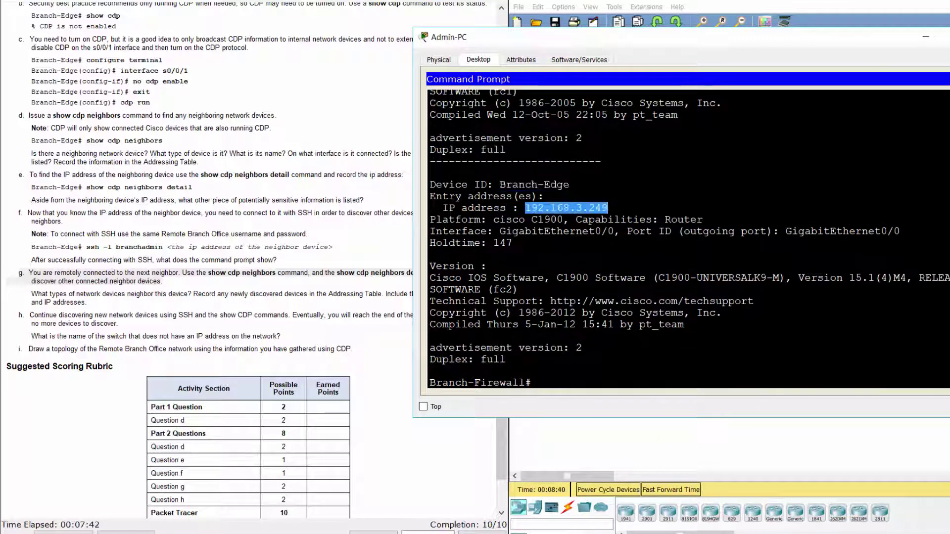
drag(436, 278, 517, 290)
click(581, 392)
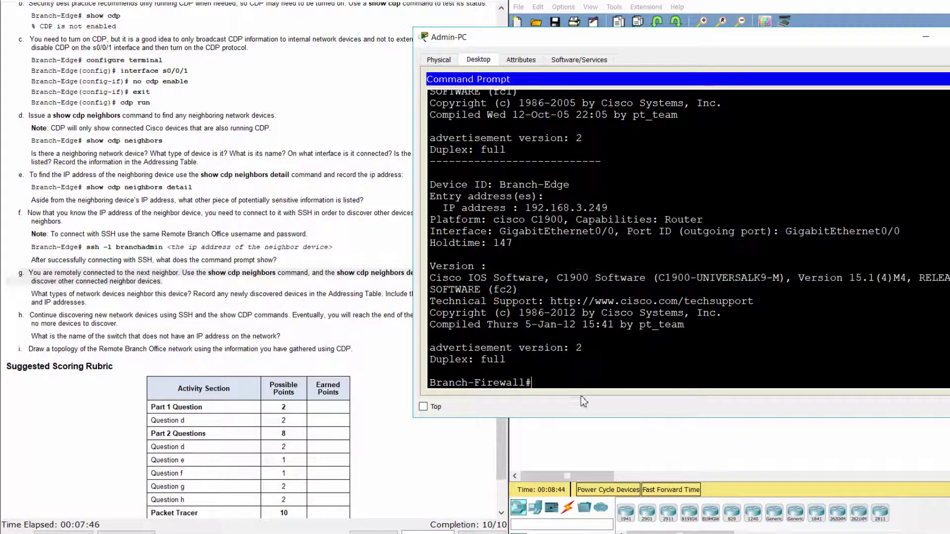
click(33, 294)
drag(33, 294, 131, 304)
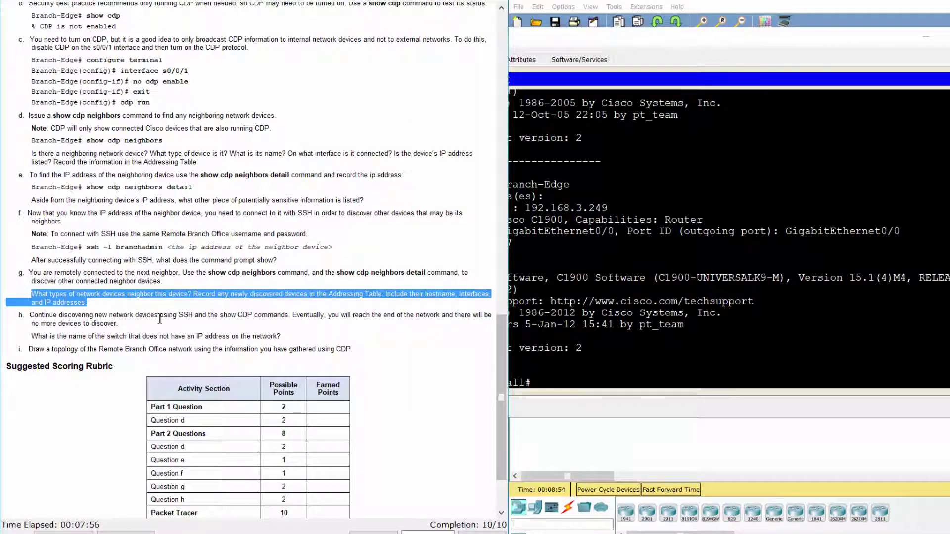
click(127, 320)
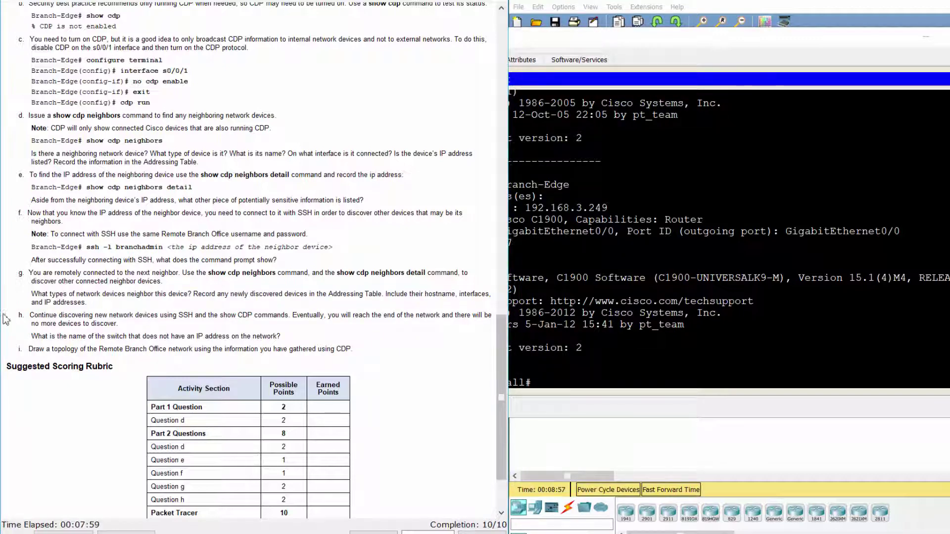
drag(16, 315, 121, 323)
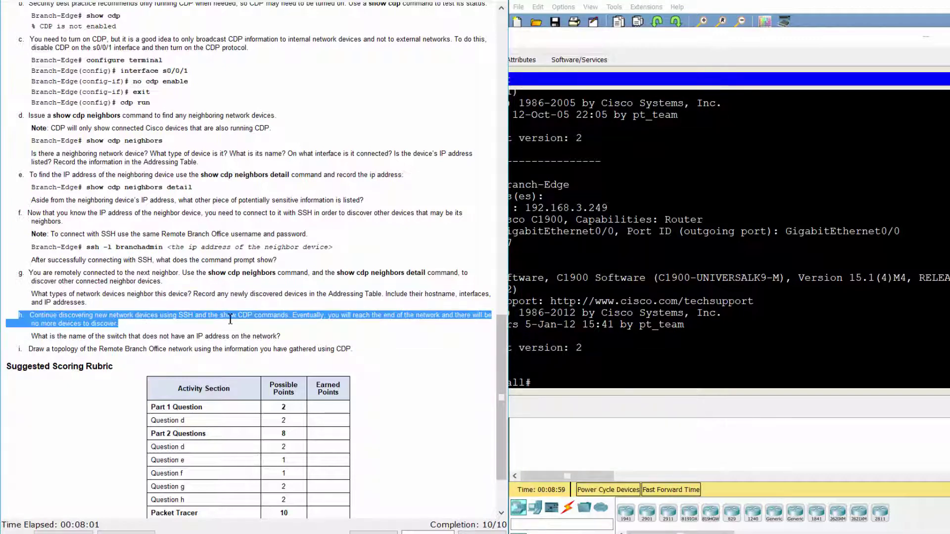
Step: Recheck sw-br-floor2's address 192.168.4.132 and start an SSH connection to it as the branch admin
click(681, 401)
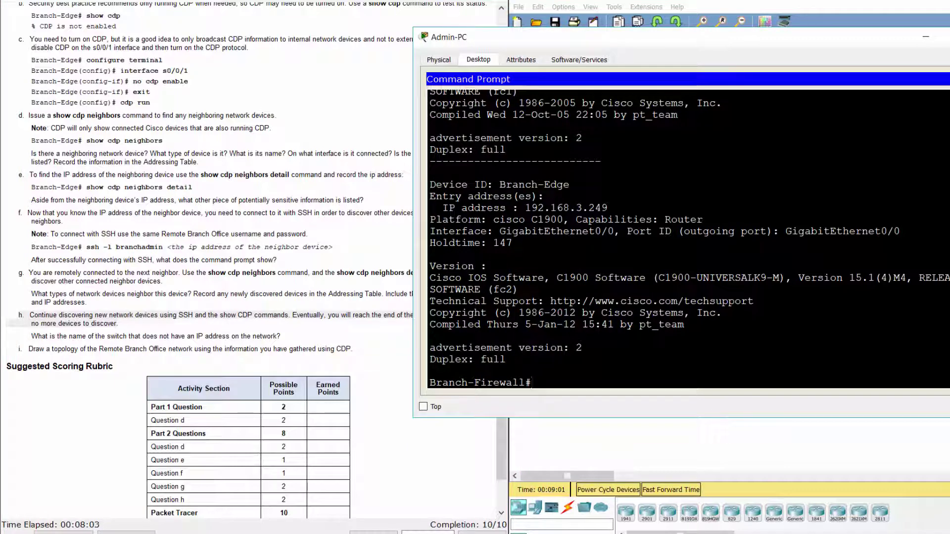
scroll(688, 237, up, 3)
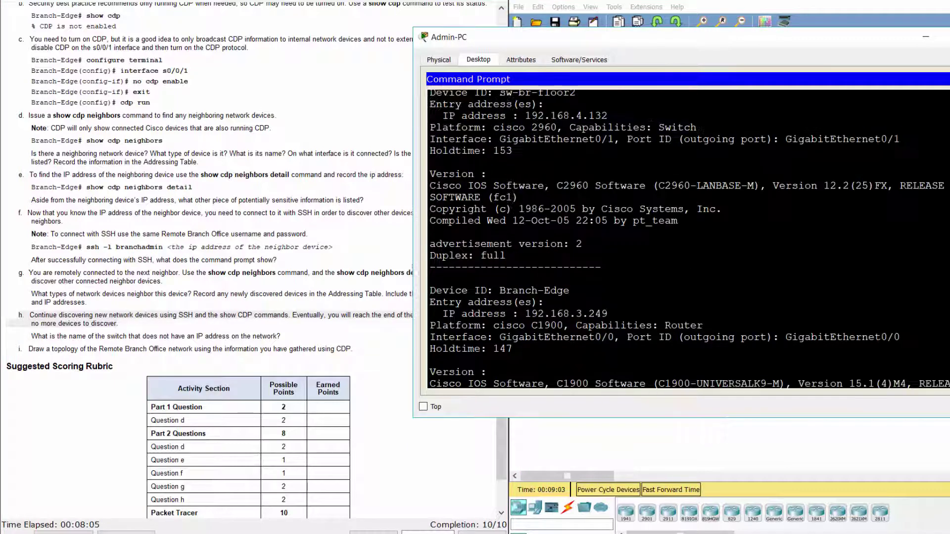
drag(525, 116, 608, 115)
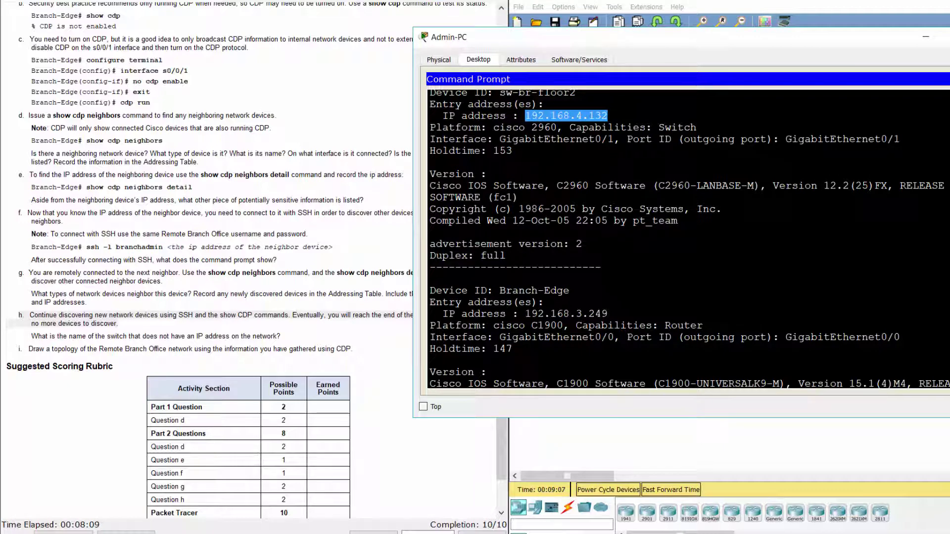
key(ctrl+c)
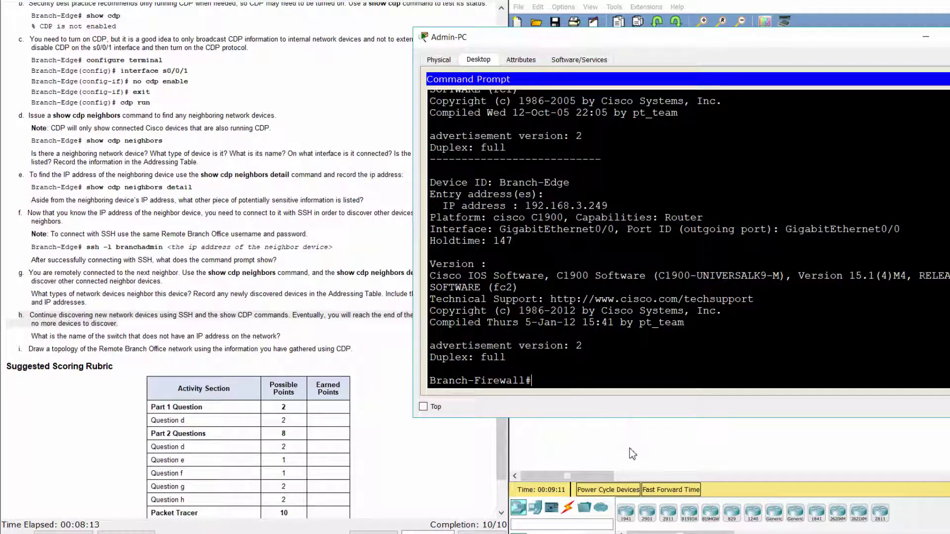
text(ssh -l )
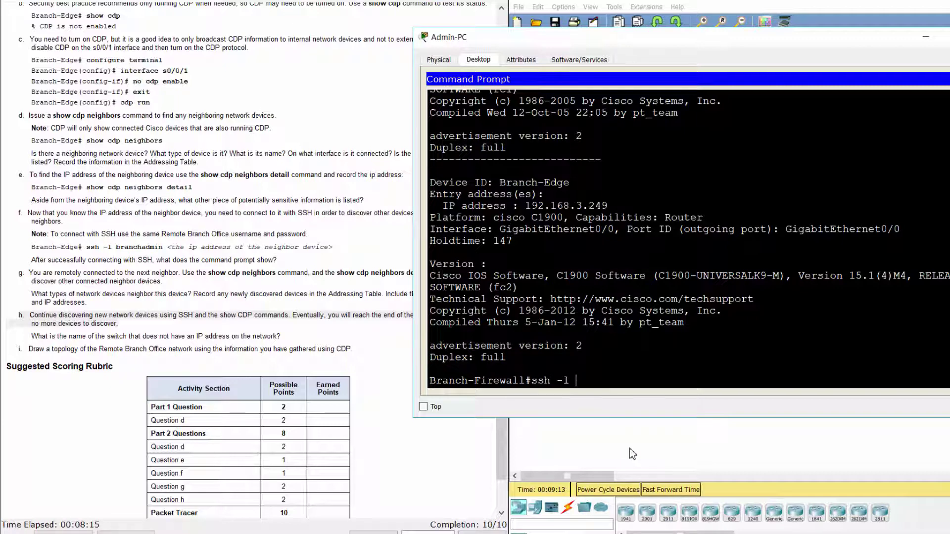
text(branchadmin )
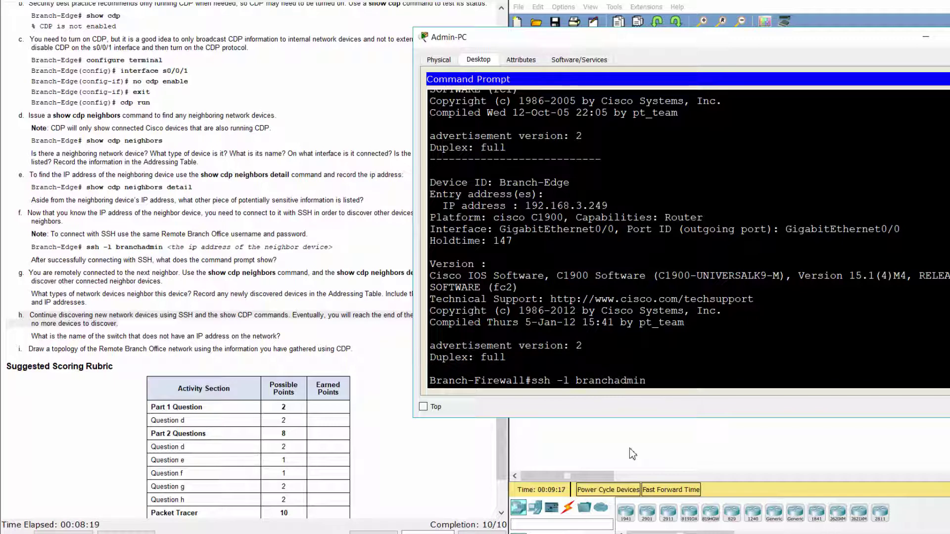
text(192.168.4.132)
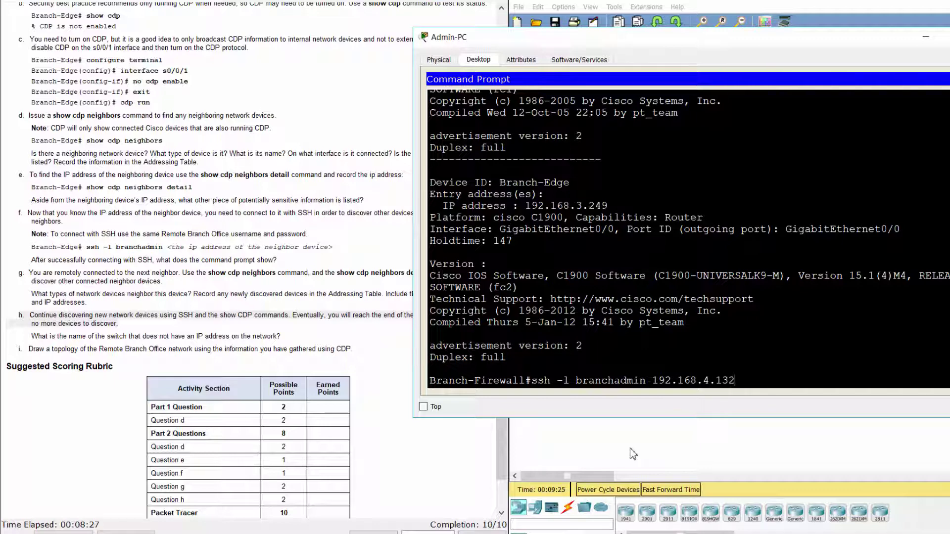
key(Return)
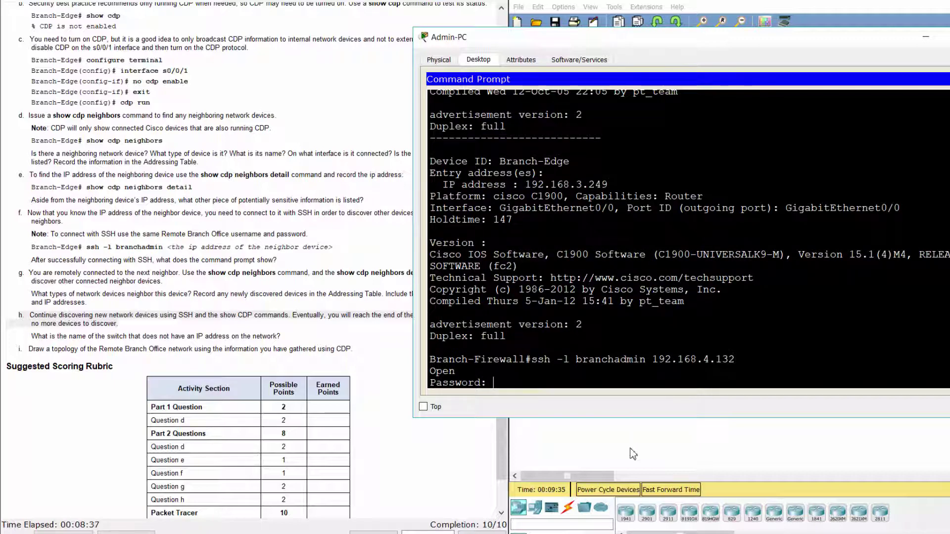
Step: Log into sw-br-floor2 with its password; show cdp neighbors lists sw-br-floor3, Branch-Firewall, sw-br-floor1
text(S3cre7w0rd)
key(Return)
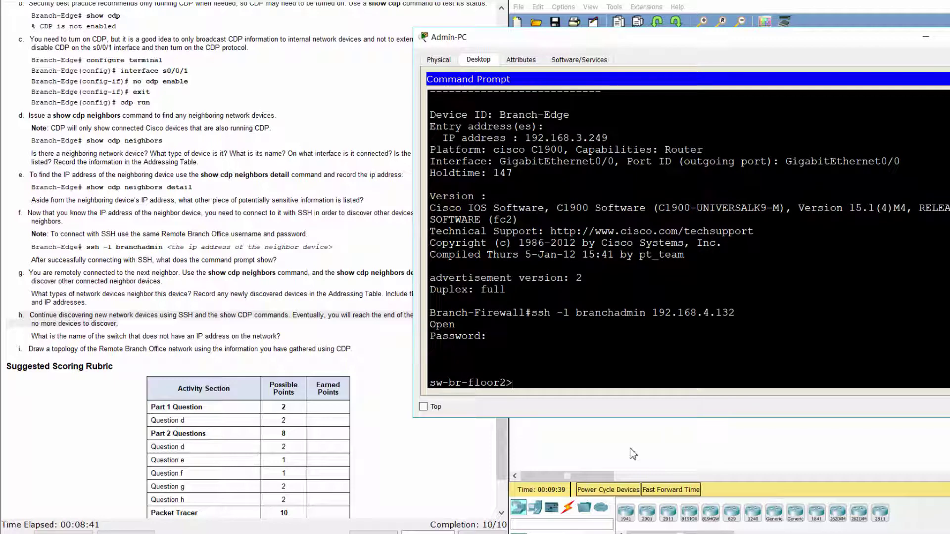
text(show cdp)
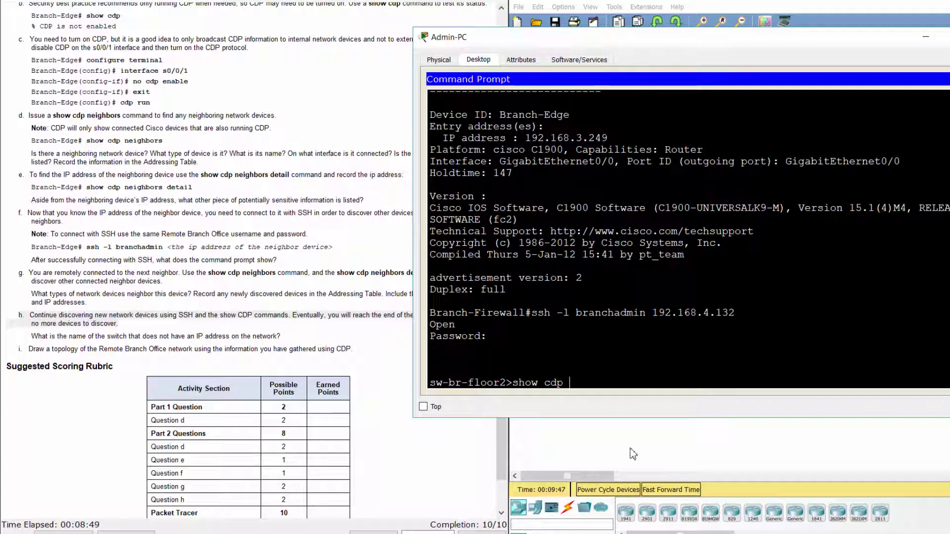
text( neighb)
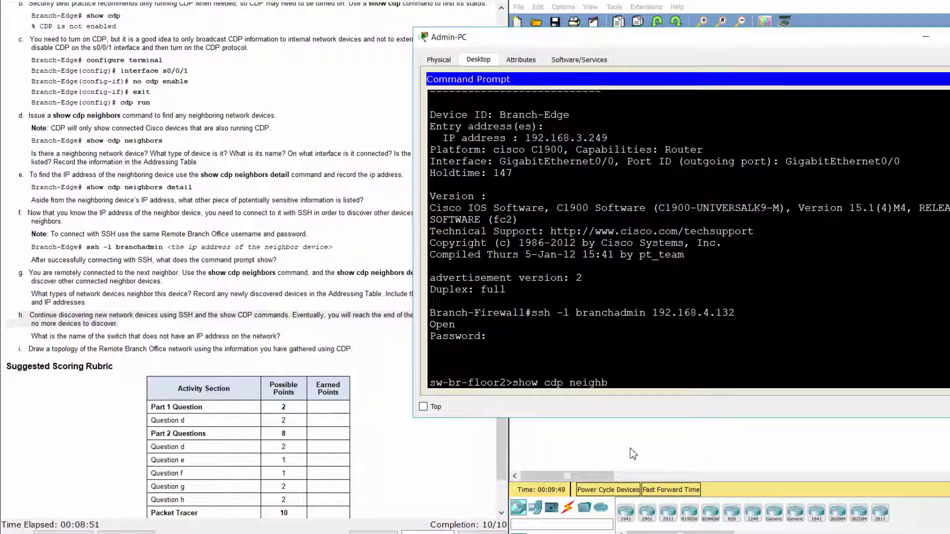
text(ors)
key(Return)
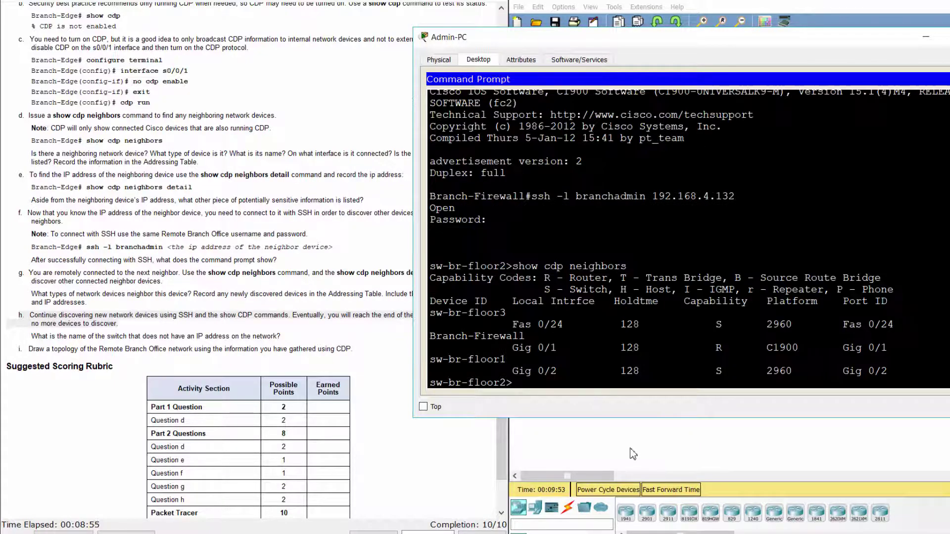
drag(430, 313, 513, 360)
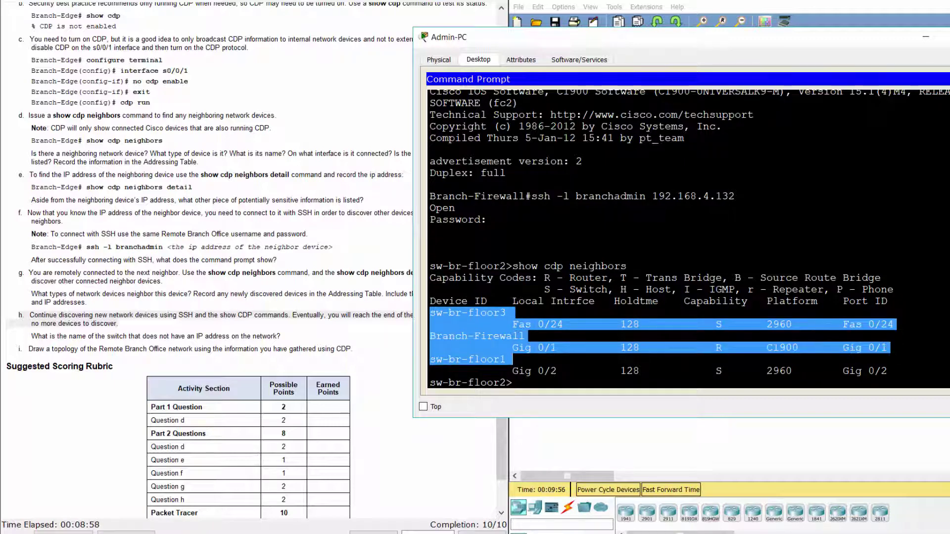
click(601, 390)
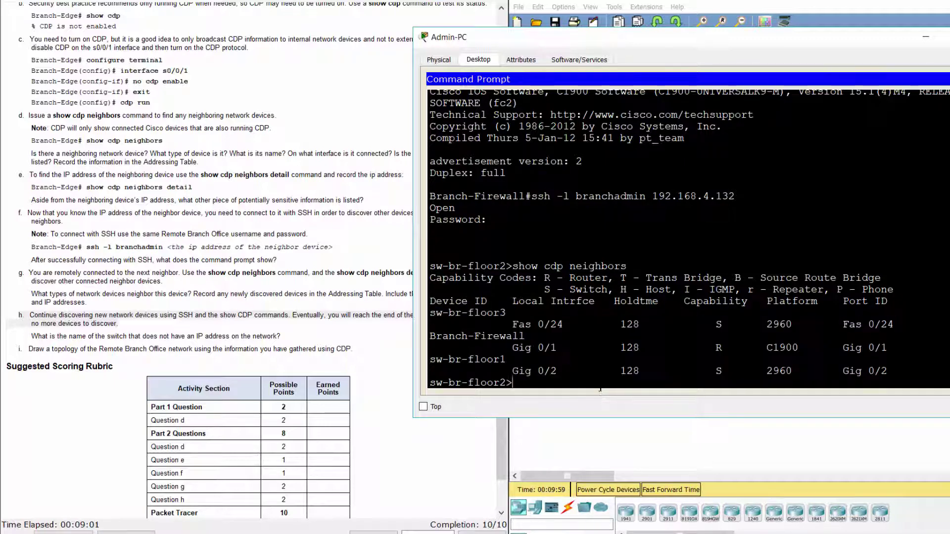
text(show)
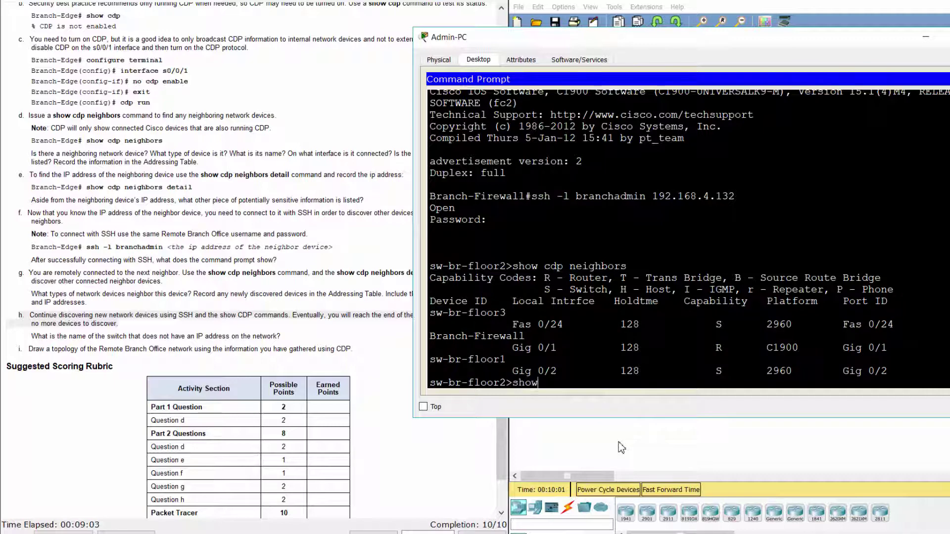
text( cdp neighbors)
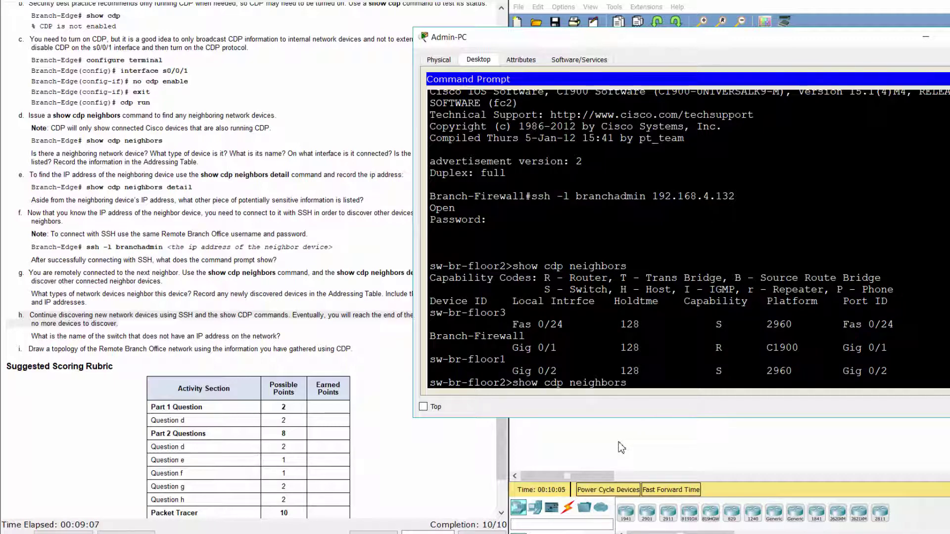
text( detail)
Step: Review sw-br-floor2's detailed neighbours: sw-br-floor3 at 192.168.4.133, sw-br-floor1 with no IP
key(Return)
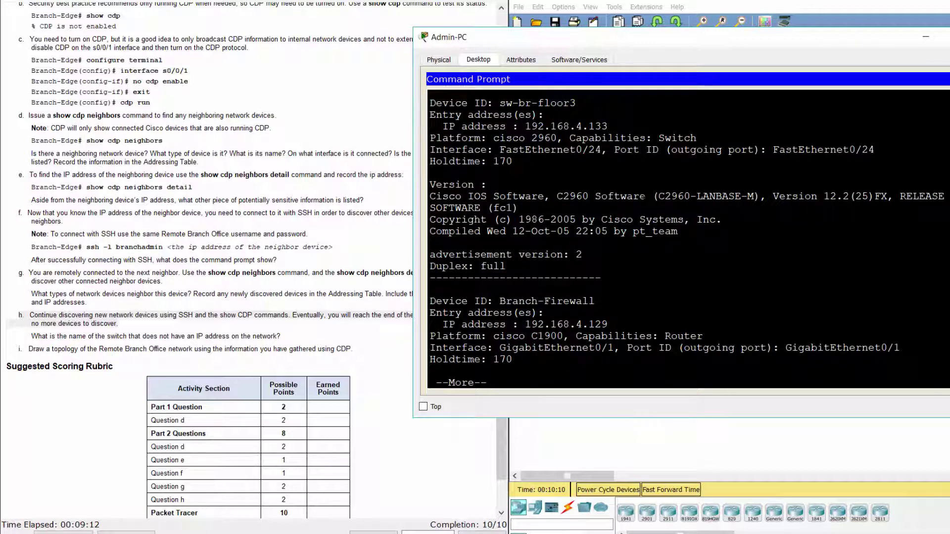
drag(500, 103, 575, 103)
drag(526, 126, 605, 126)
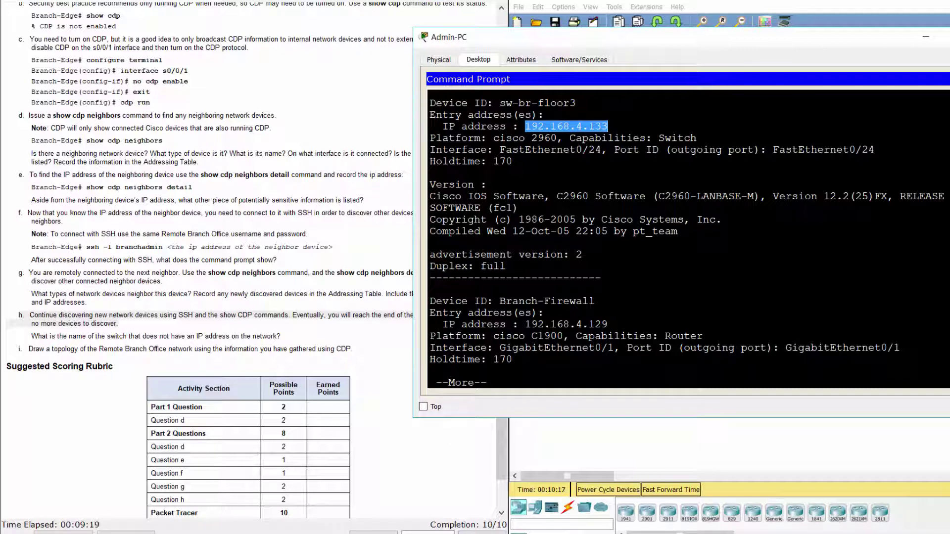
key(space)
scroll(688, 237, up, 3)
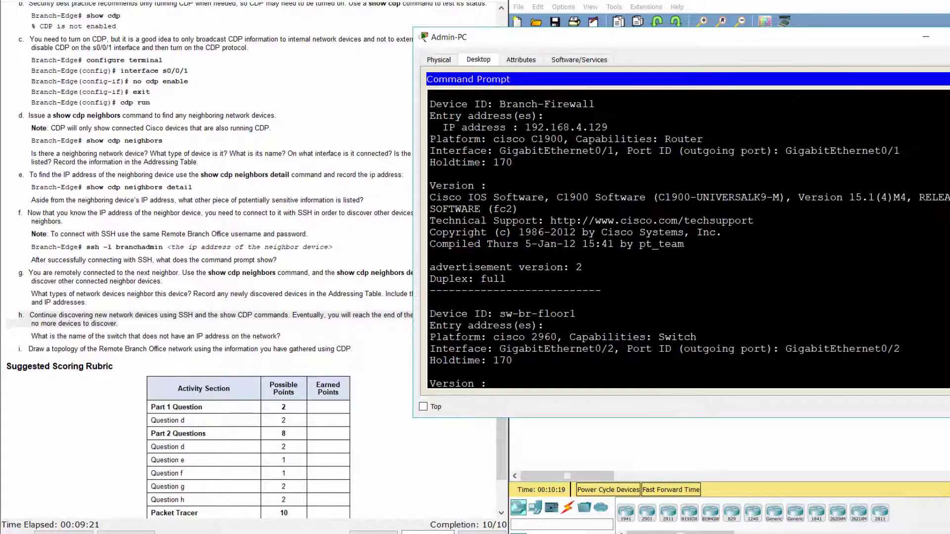
scroll(688, 238, up, 6)
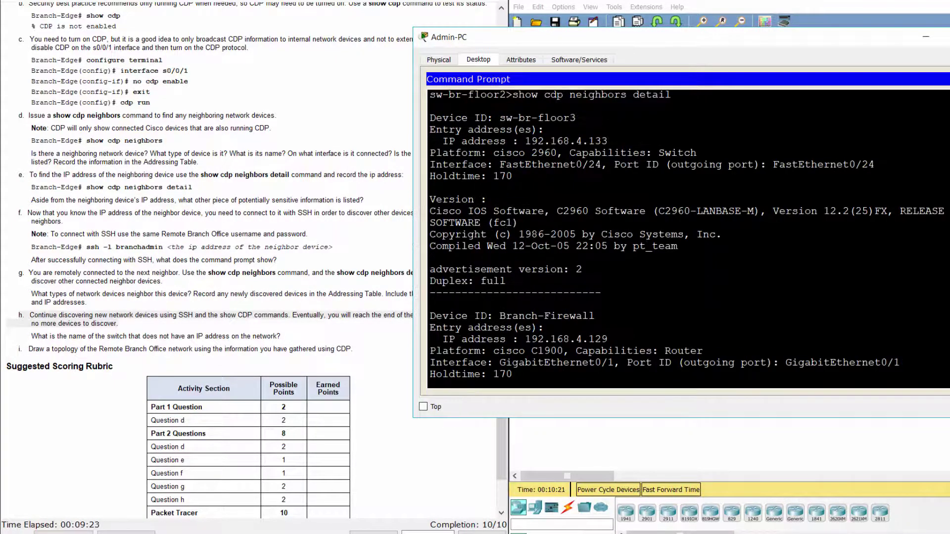
scroll(688, 237, up, 3)
scroll(688, 238, down, 3)
scroll(688, 238, down, 3)
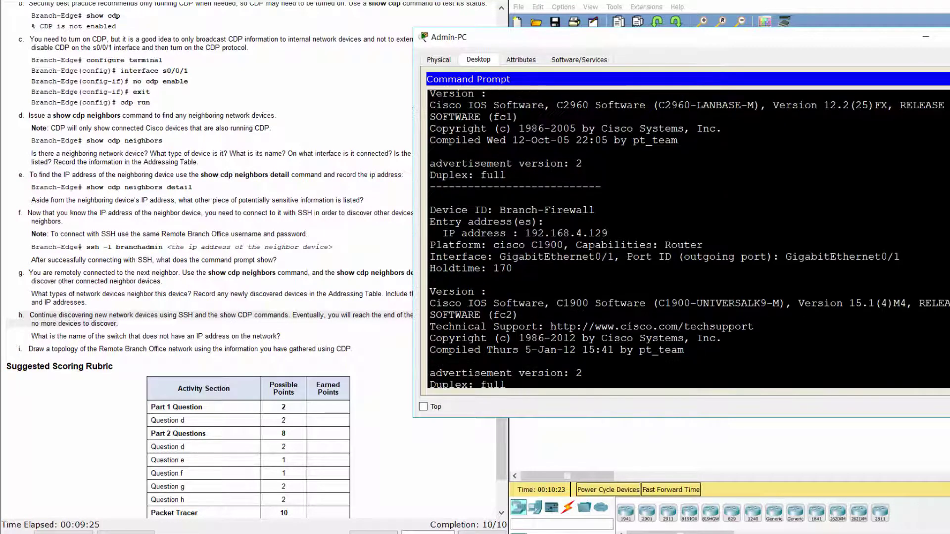
scroll(687, 237, down, 3)
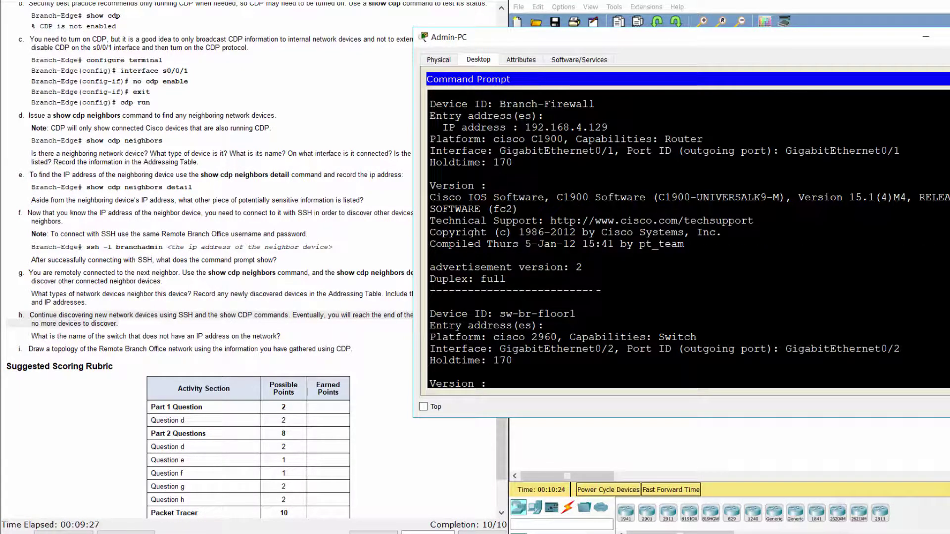
scroll(688, 238, down, 2)
drag(500, 261, 550, 272)
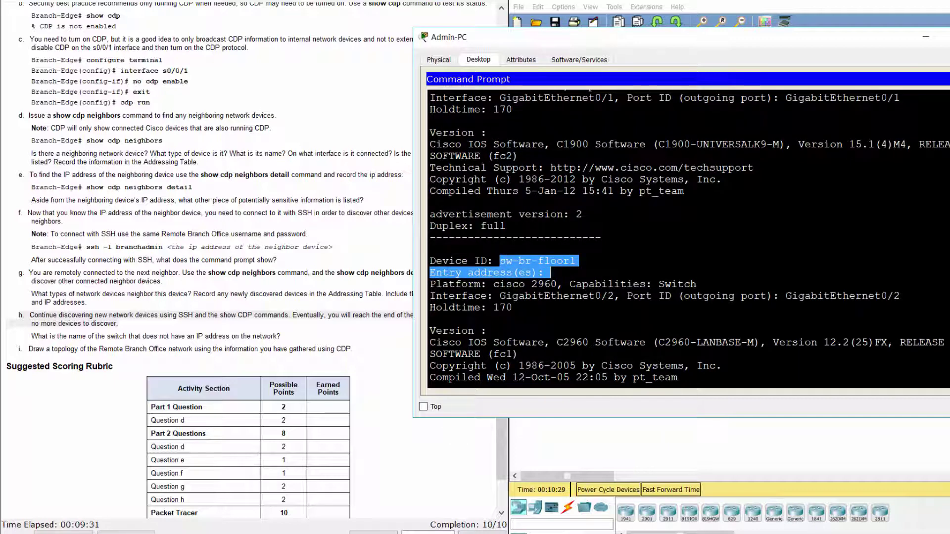
Step: Exit the sw-br-floor2 SSH session back to the Branch-Firewall# prompt
key(ctrl+c)
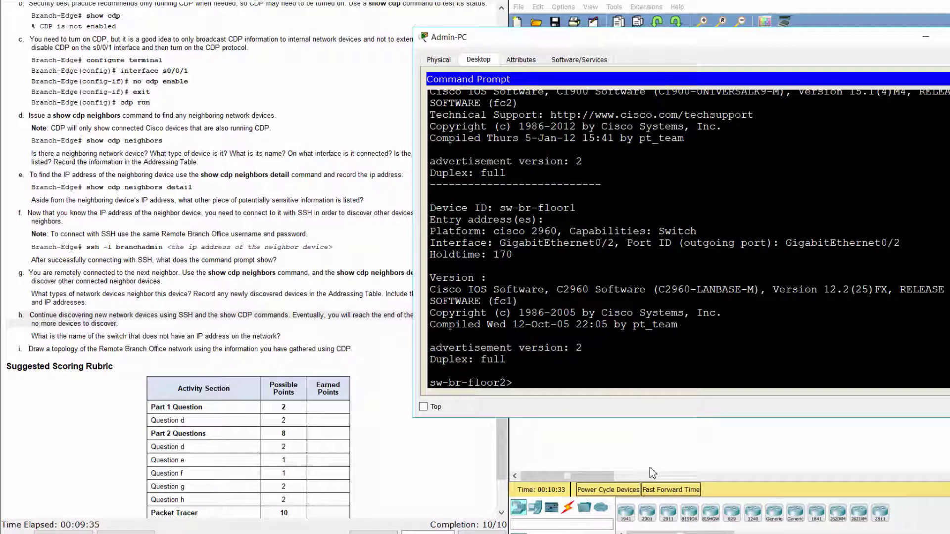
text(exit)
key(Return)
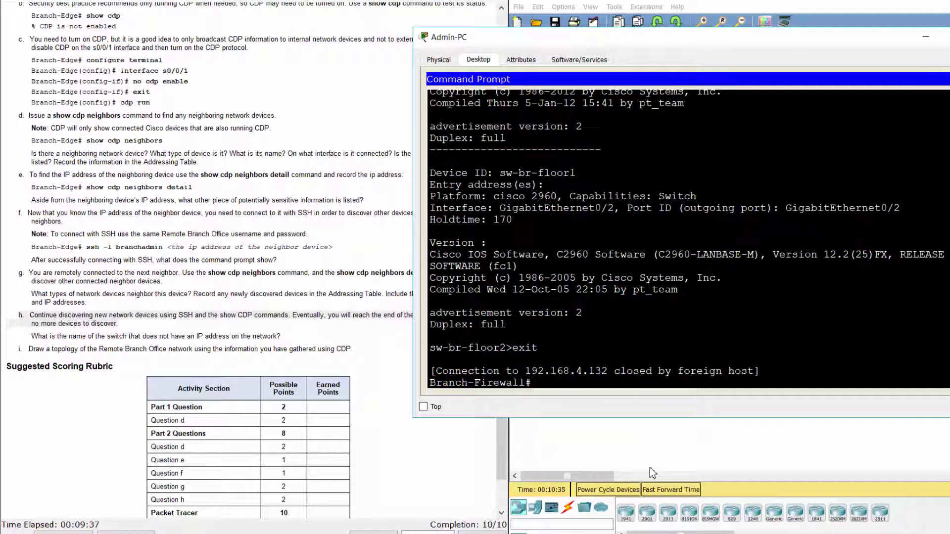
Step: SSH to sw-br-floor3 at 192.168.4.133 as the branch admin, confirming the address, and log in
text(ssh -l branchadm)
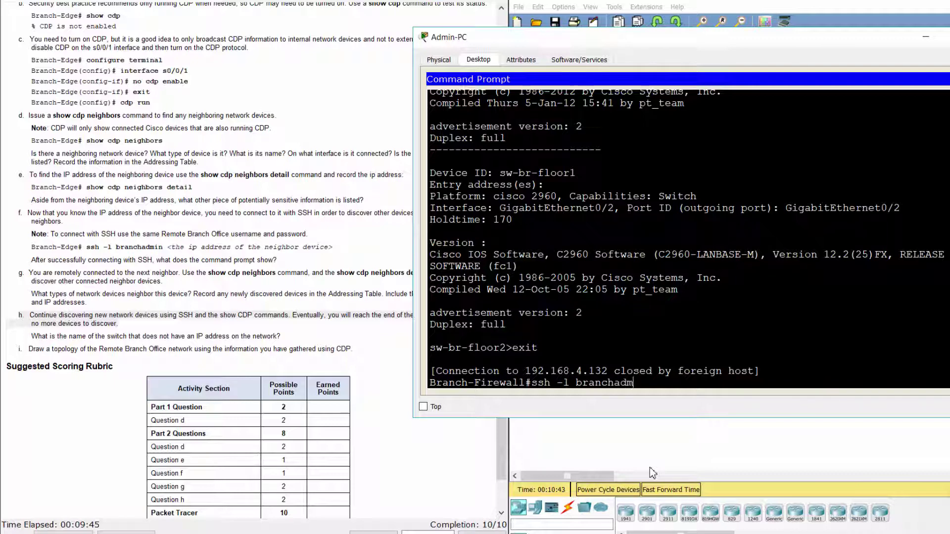
text(in 192.168.4.133)
drag(738, 383, 654, 384)
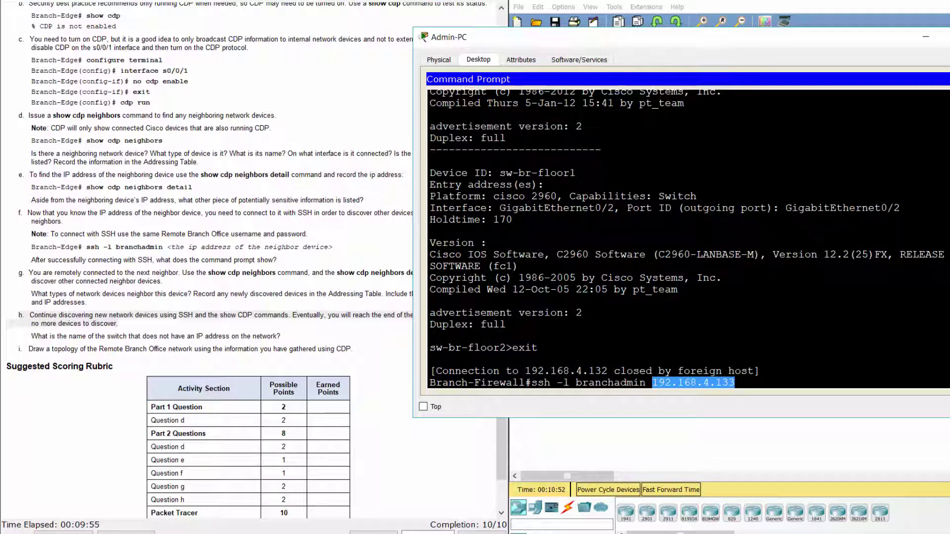
scroll(688, 237, up, 12)
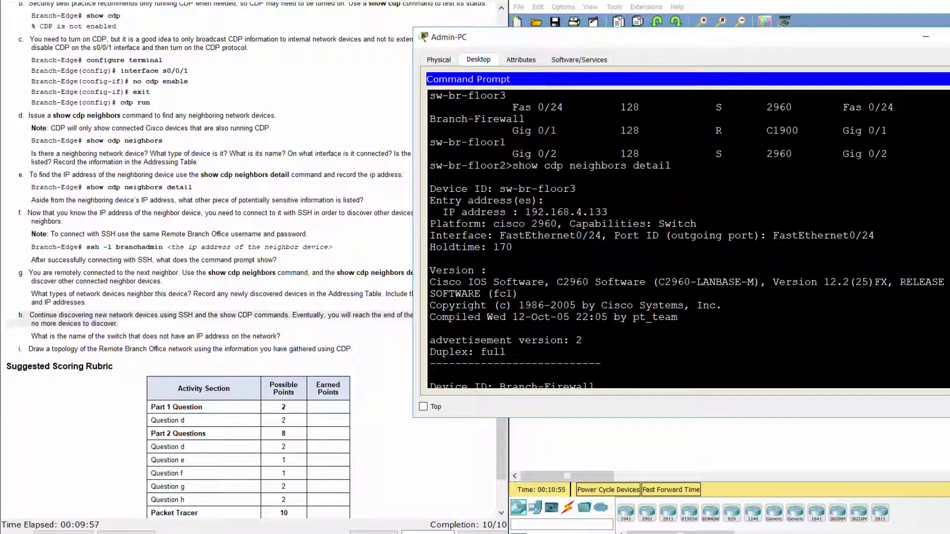
drag(608, 212, 500, 189)
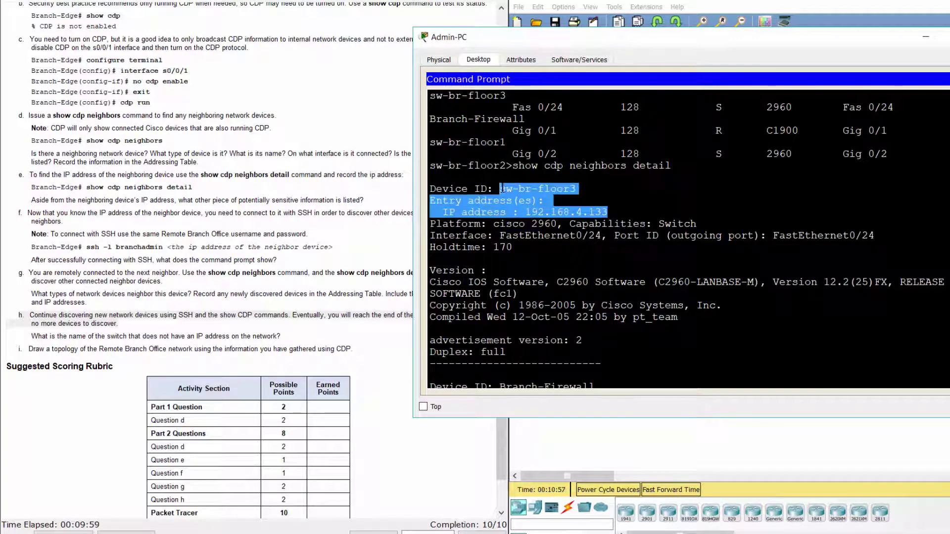
scroll(688, 238, down, 10)
key(ctrl+v)
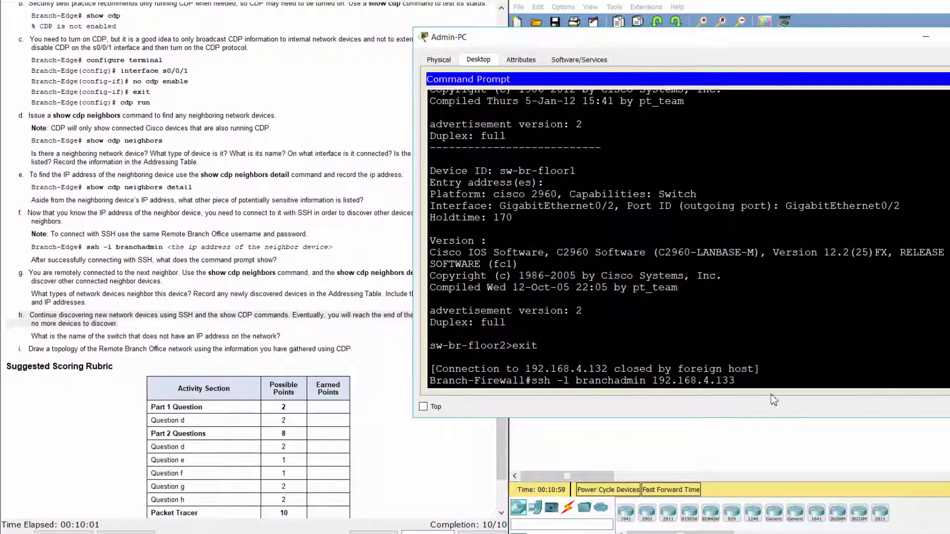
key(Return)
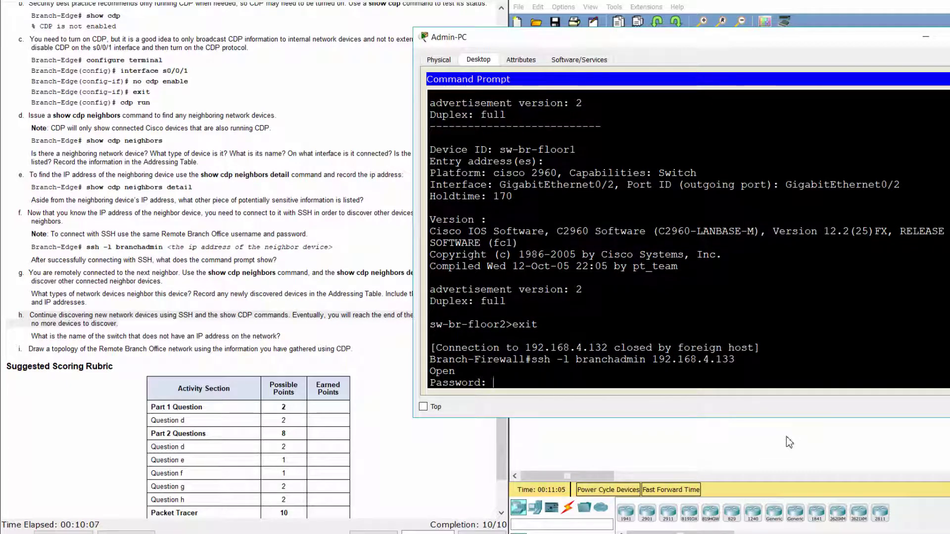
text(S3cre7P@55)
key(Return)
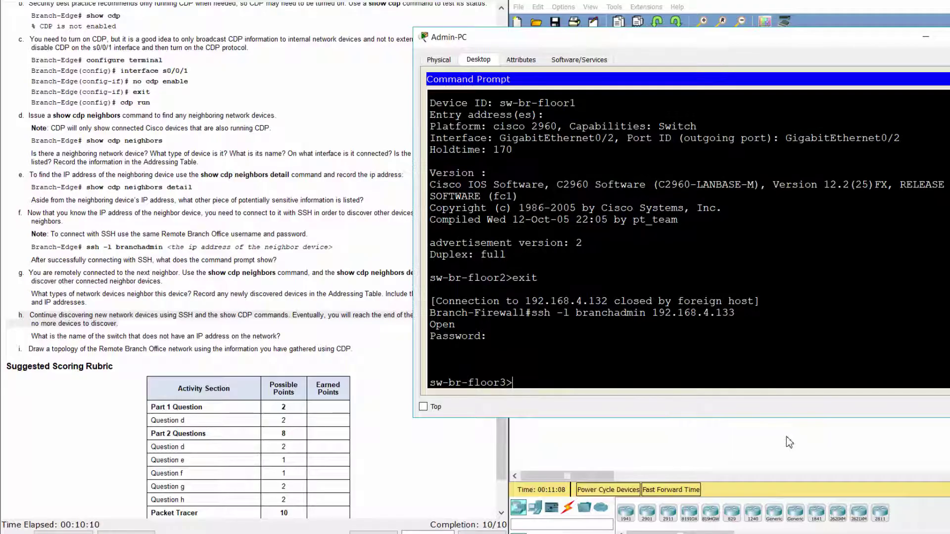
Step: Run show cdp neighbors via Tab completion, marking sw-br-floor2 on Fas 0/24 and sw-br-floor1 on Gig 0/1
text(show)
text(cdp n)
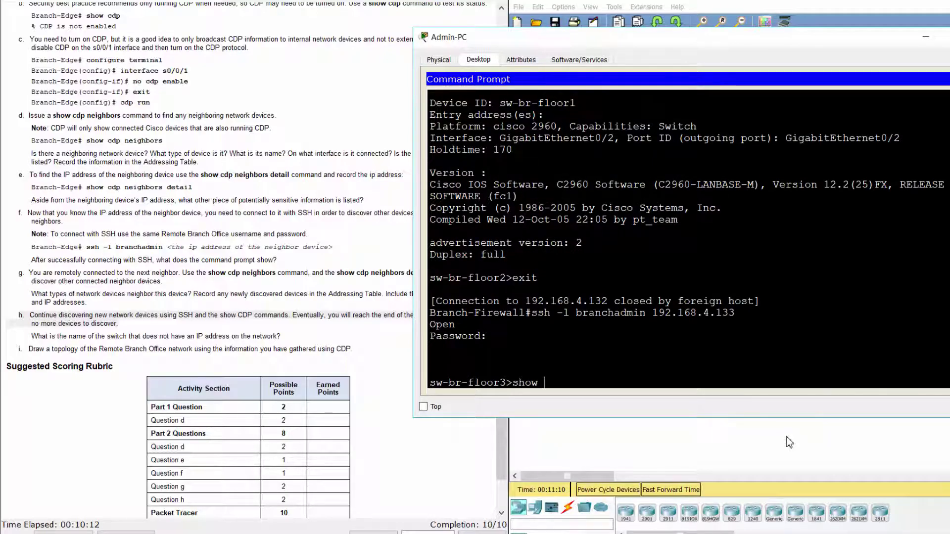
text(ei)
key(Tab)
key(Return)
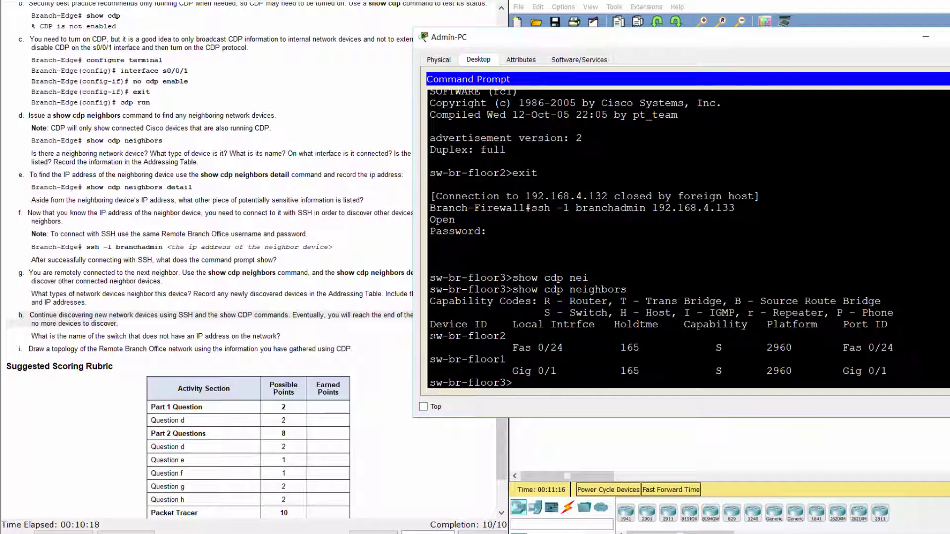
drag(432, 337, 486, 376)
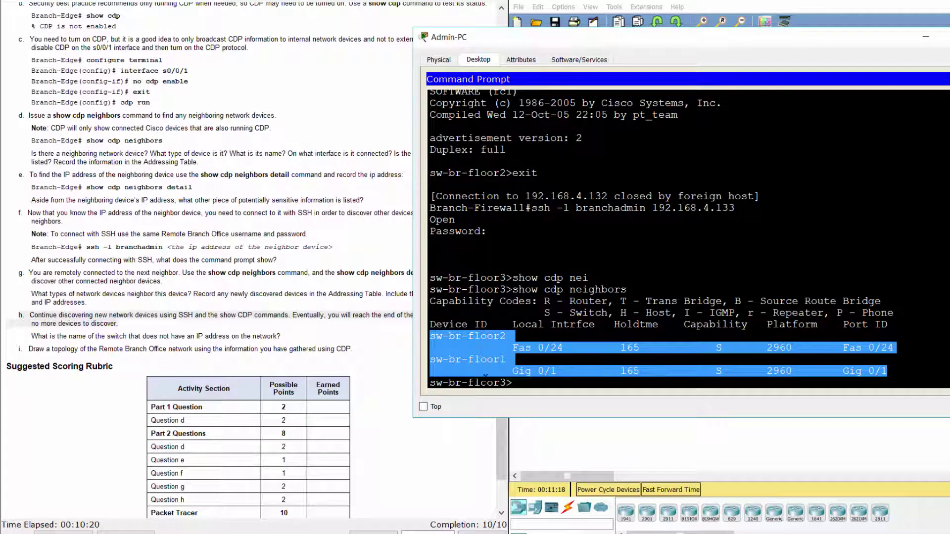
click(486, 376)
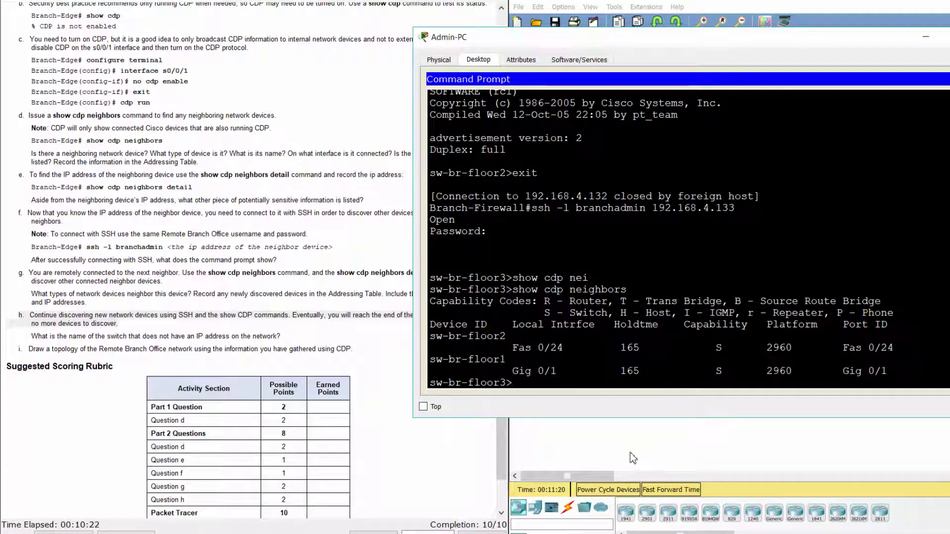
text(show cdp )
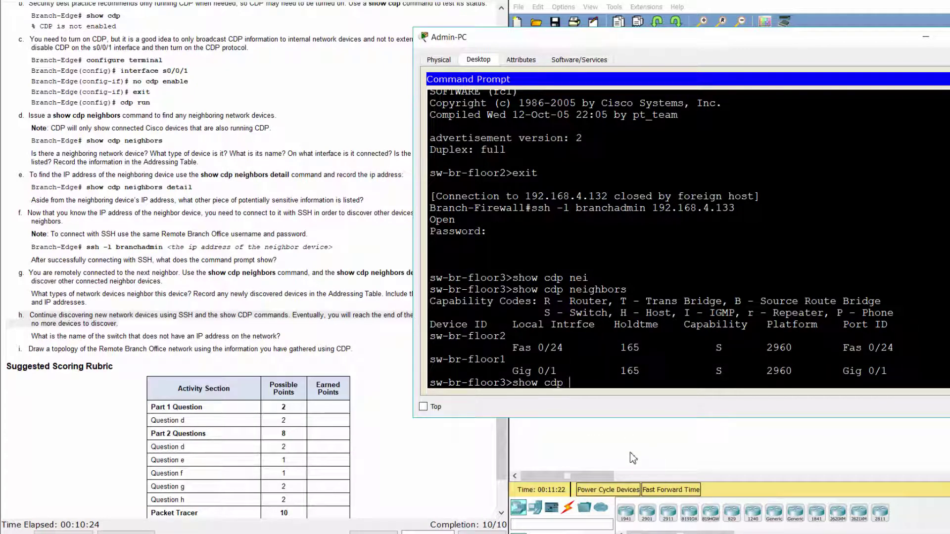
text(neighbors det)
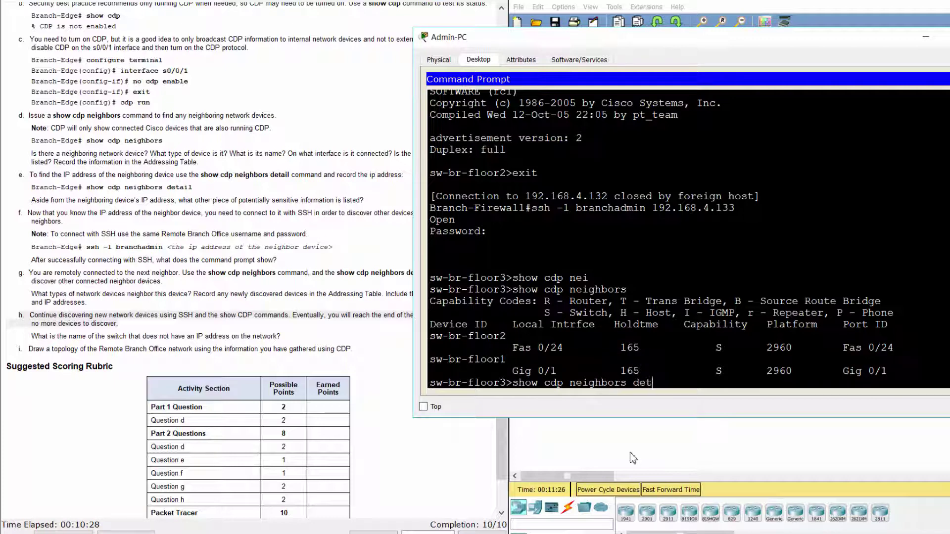
text(ail)
Step: Run the detailed listing on sw-br-floor3, noting sw-br-floor1 has no IP, and highlight the related question
key(Return)
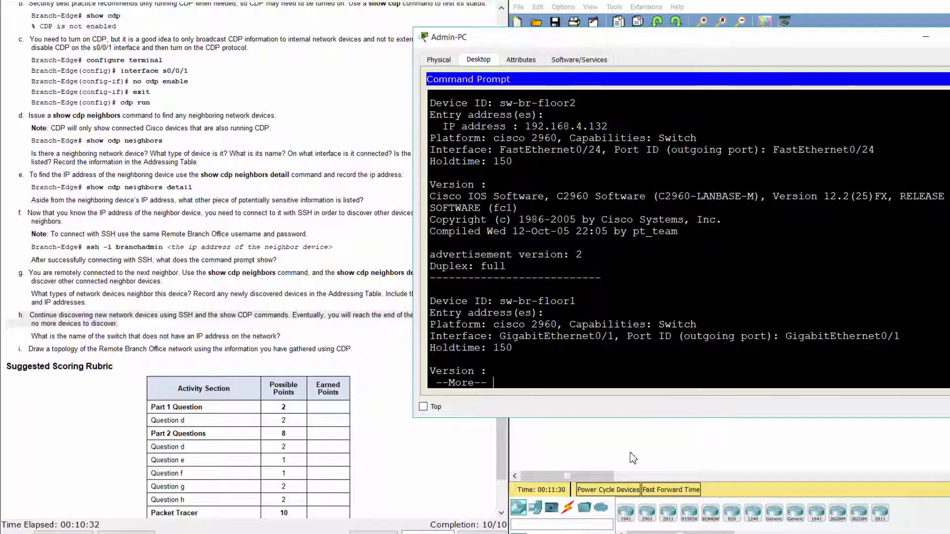
drag(494, 300, 561, 306)
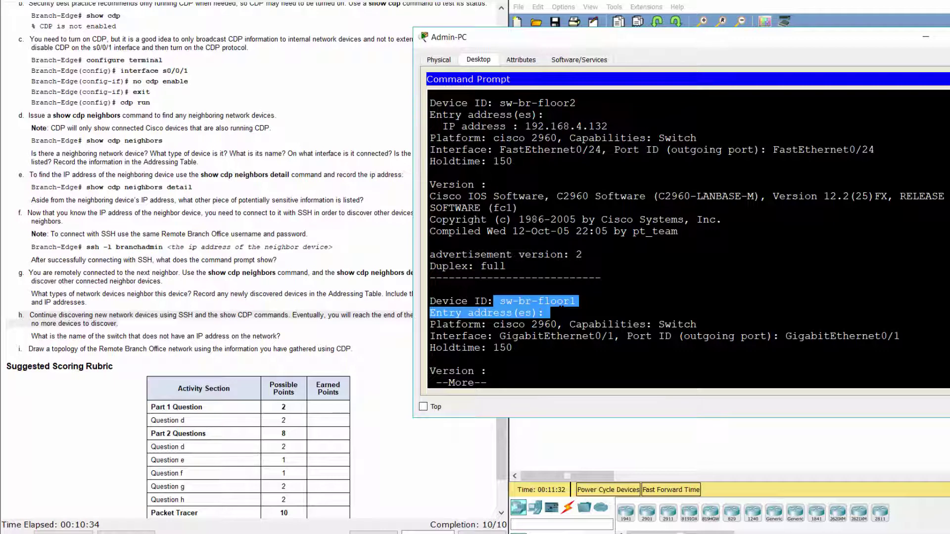
key(space)
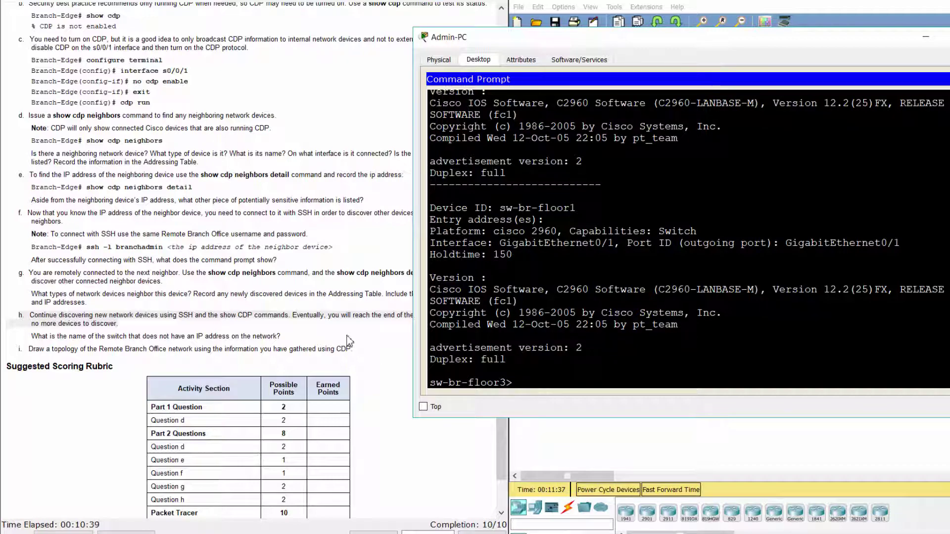
click(18, 344)
drag(30, 336, 293, 330)
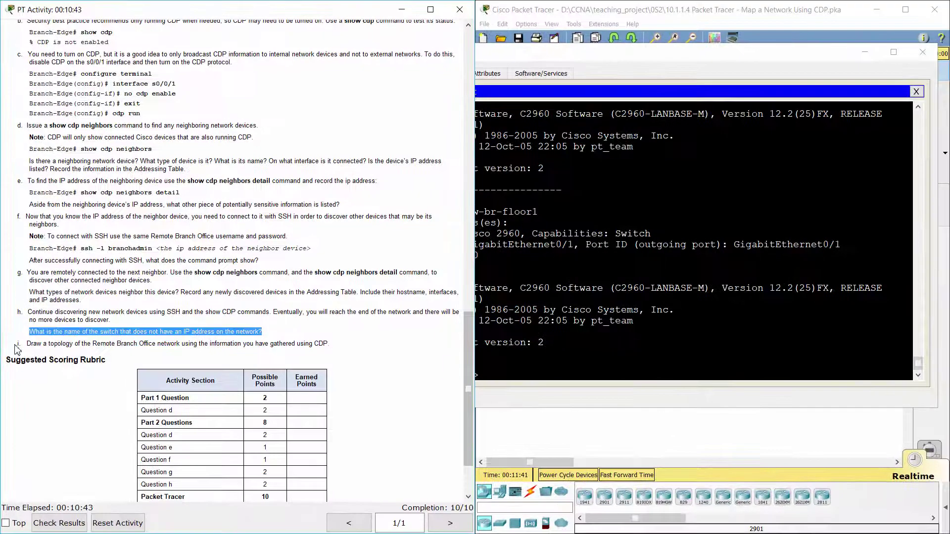
mouse_move(16, 347)
mouse_down()
mouse_move(340, 337)
mouse_move(345, 348)
mouse_up()
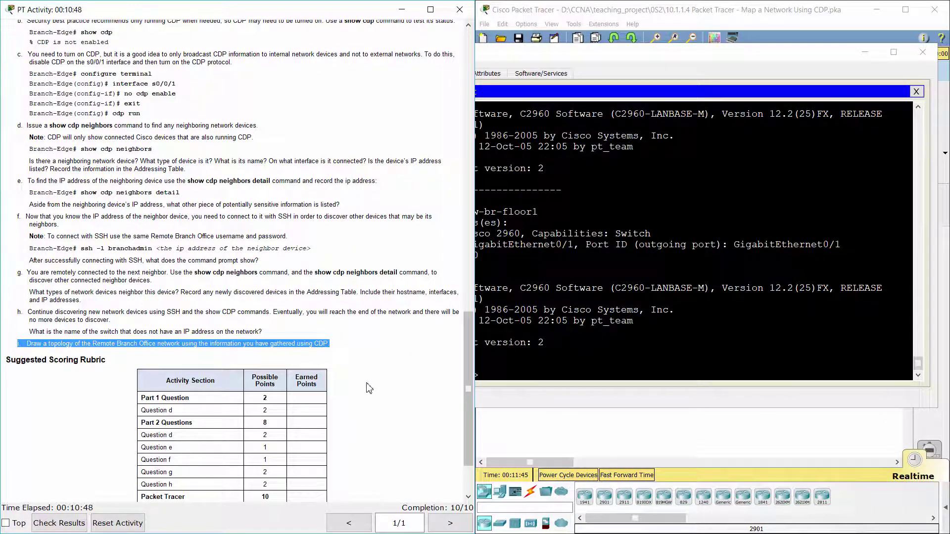